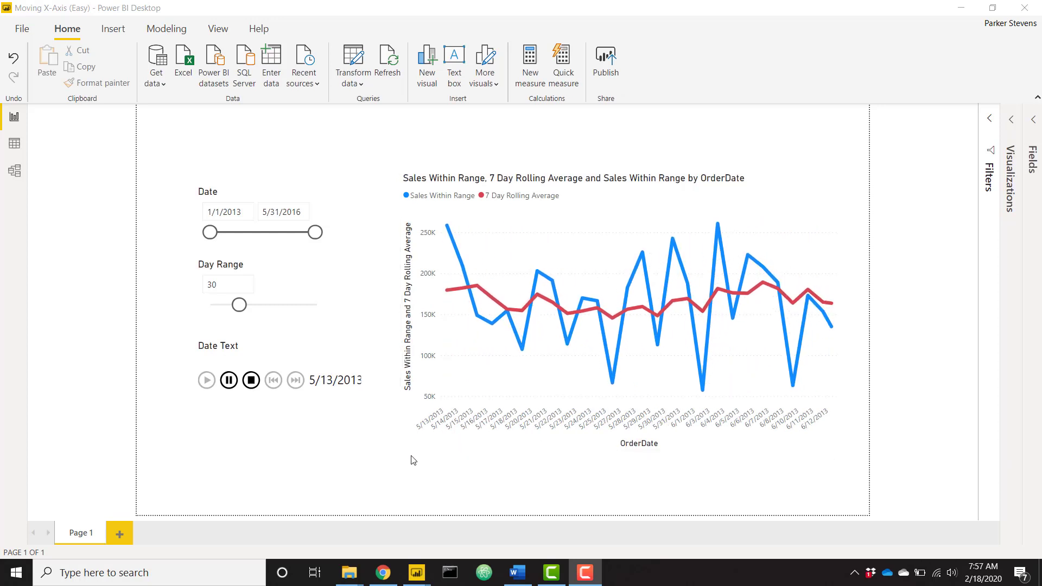
Pause the animation and move the Date slicer's start to 7/16/2014.
click(228, 380)
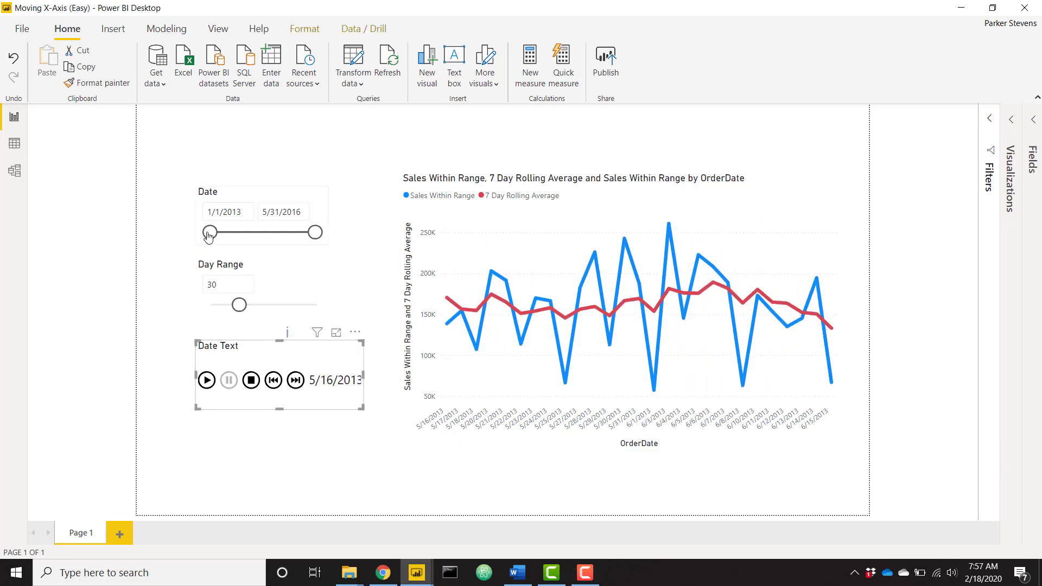
drag(208, 233, 257, 233)
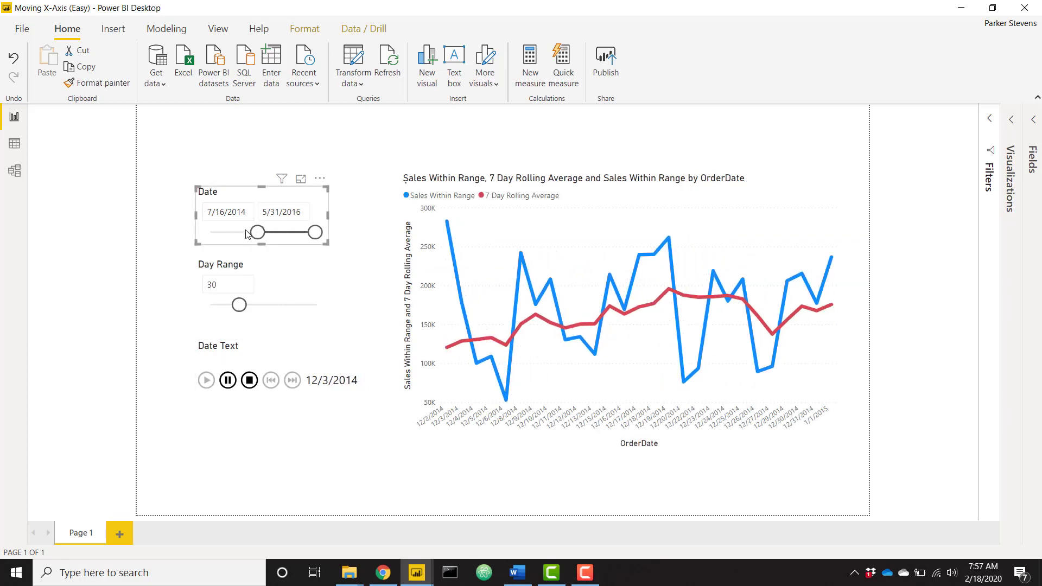
click(253, 384)
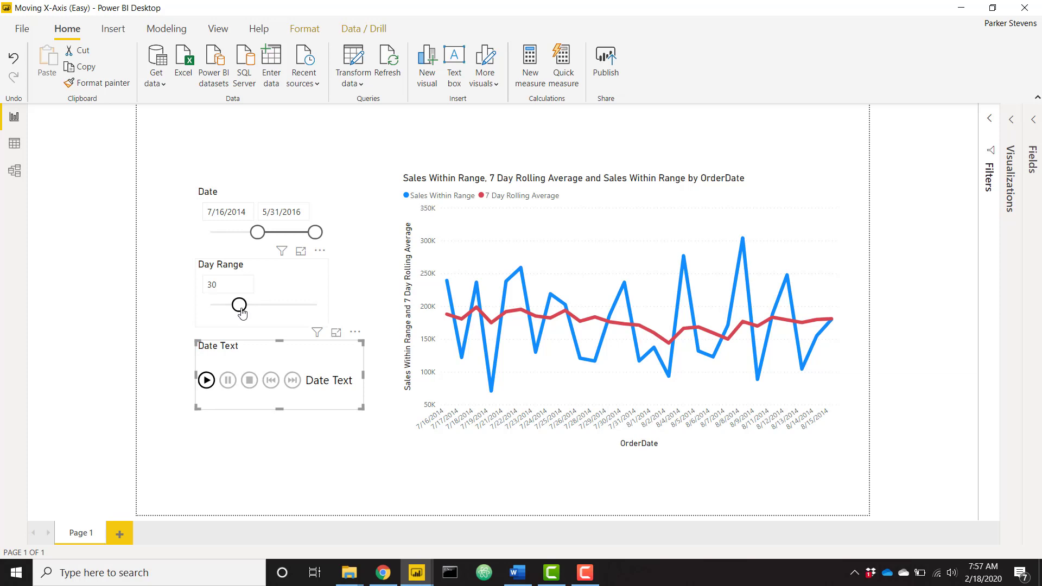
Raise Day Range to 90, restart the Play Axis animation, and select the sales line chart.
drag(242, 314, 339, 310)
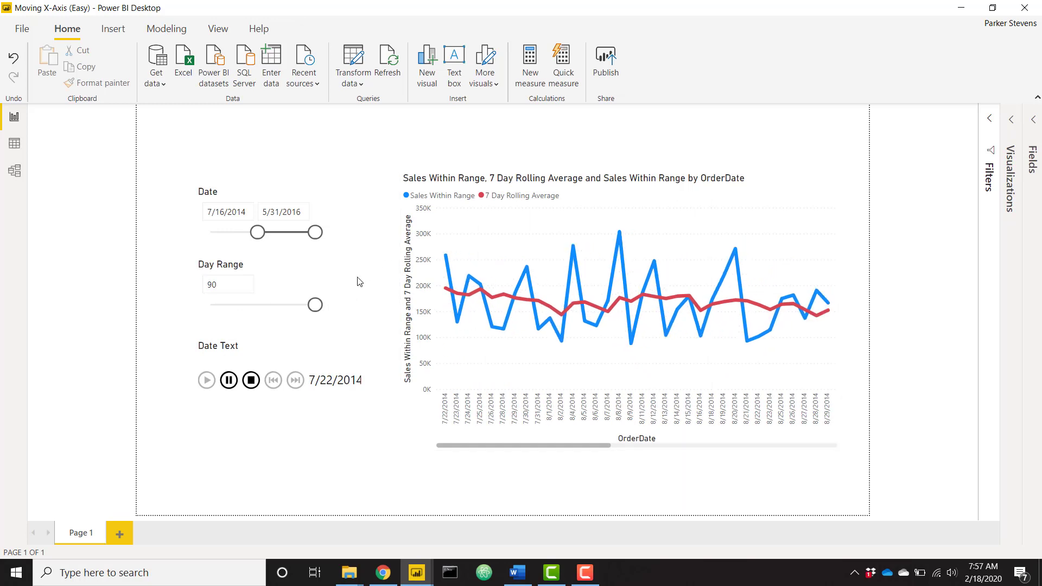
click(251, 380)
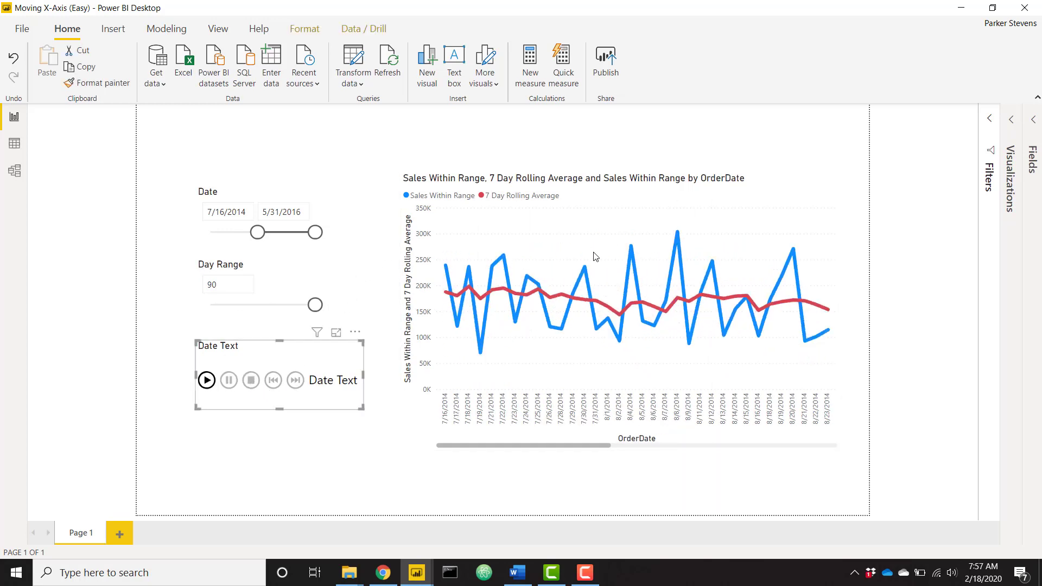
click(756, 215)
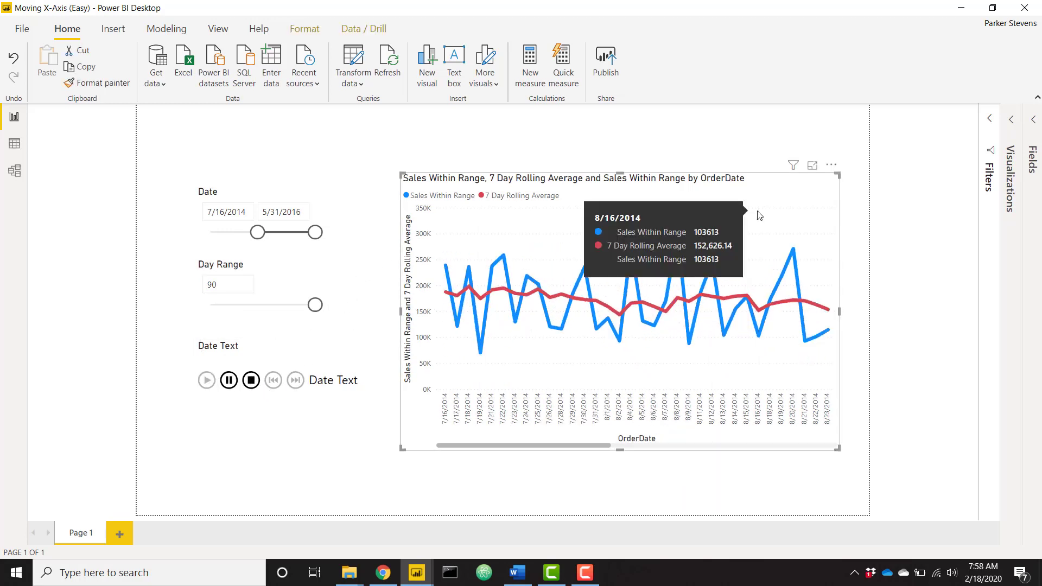
Set the sales chart's X axis type to Continuous, then switch to the Demo report file.
click(1031, 125)
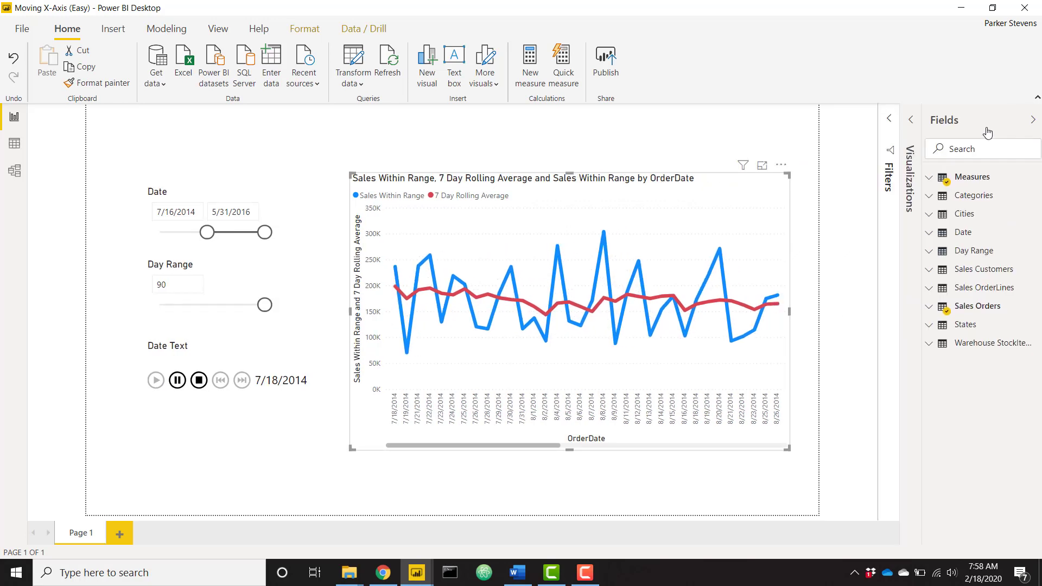
click(917, 126)
click(848, 277)
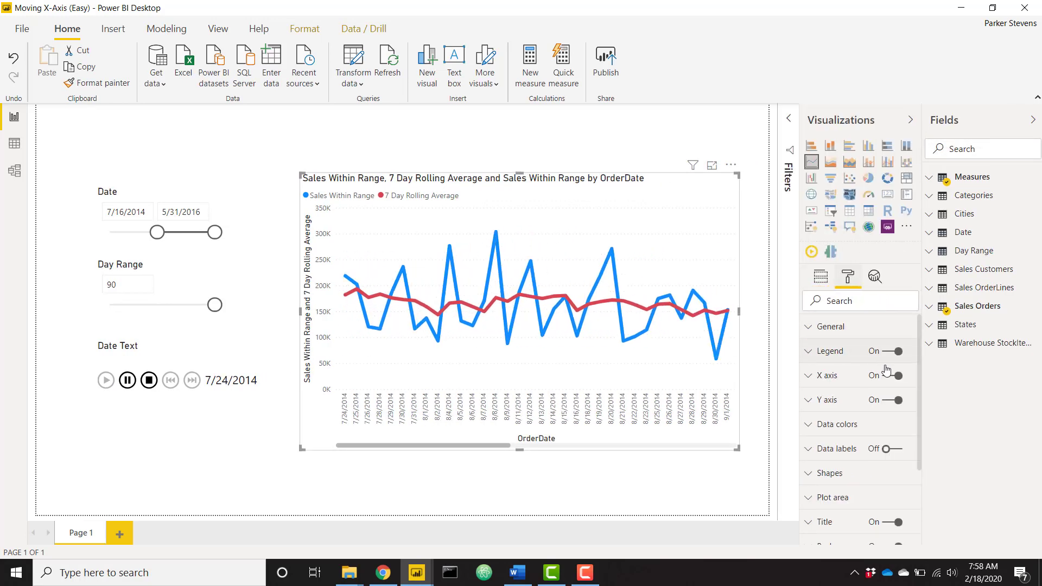
click(819, 375)
click(840, 416)
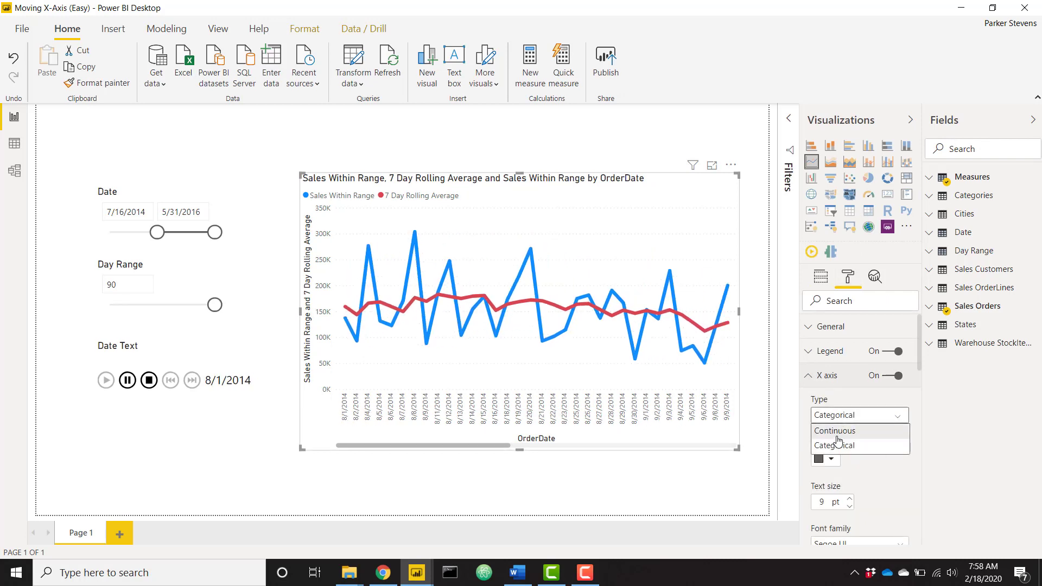
click(837, 434)
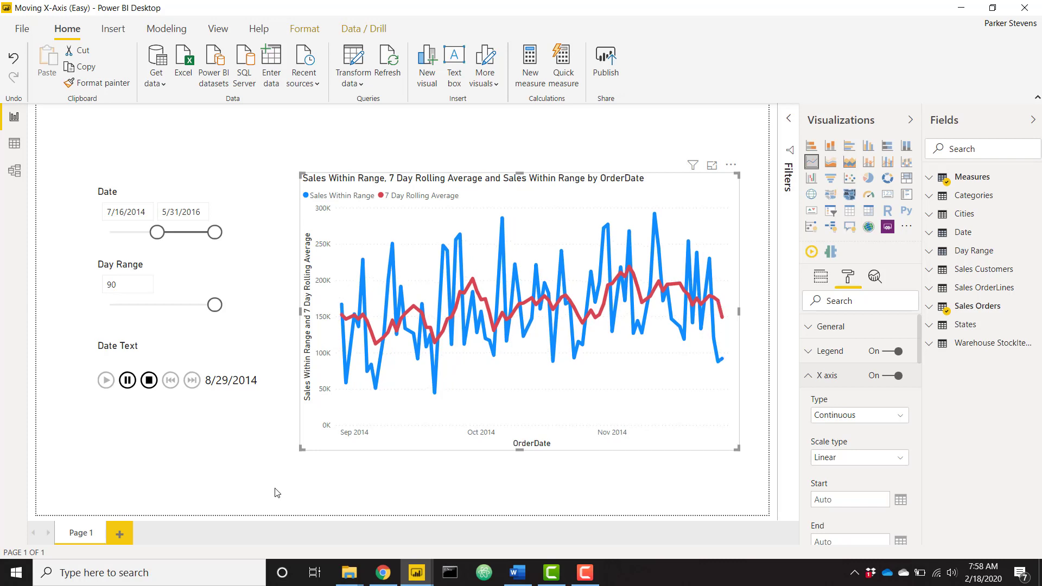
click(416, 573)
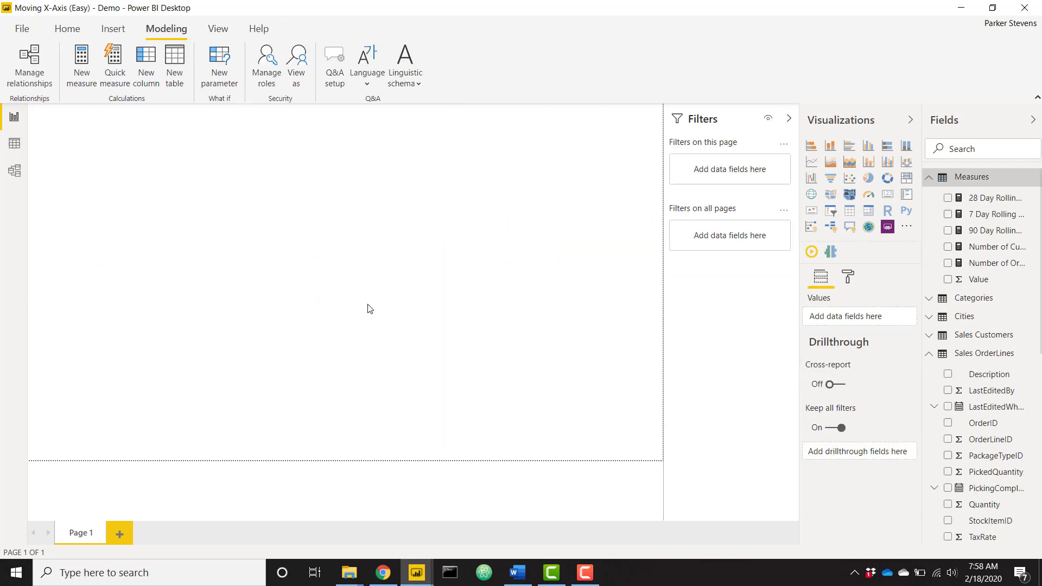
Insert a new line chart on the Demo page, centre it and enlarge it.
click(931, 179)
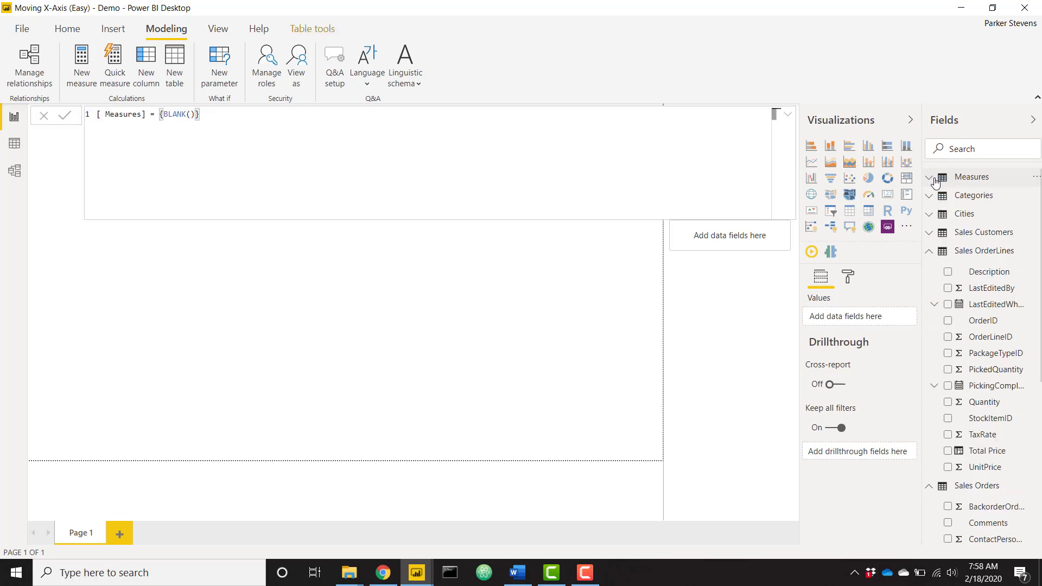
click(931, 252)
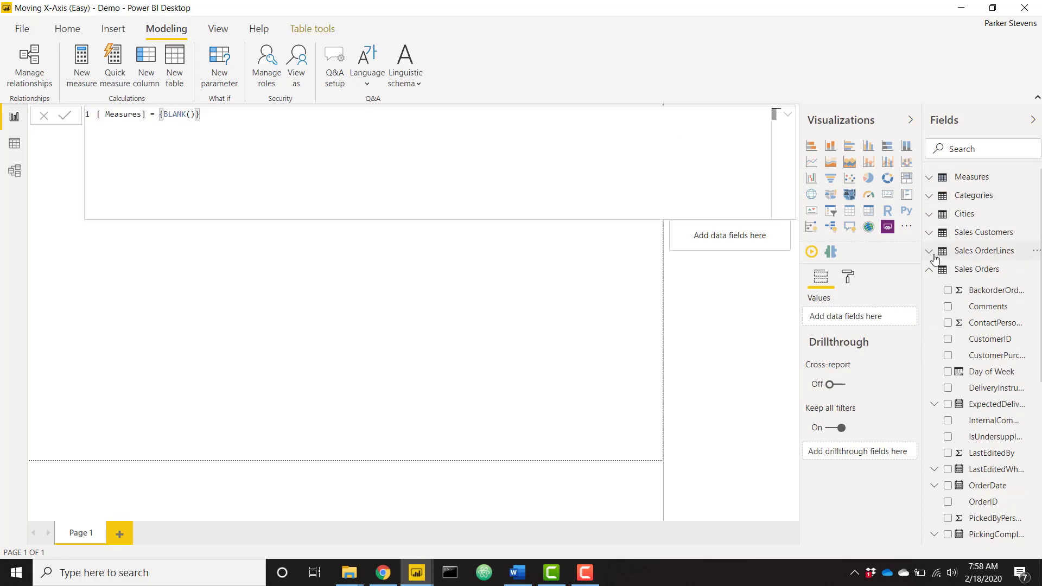
click(517, 283)
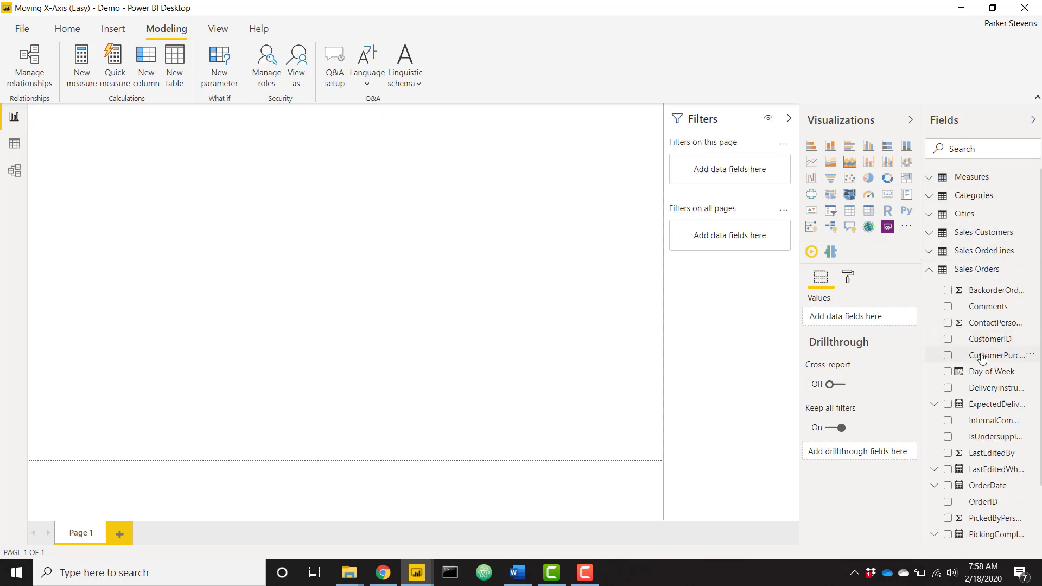
click(811, 163)
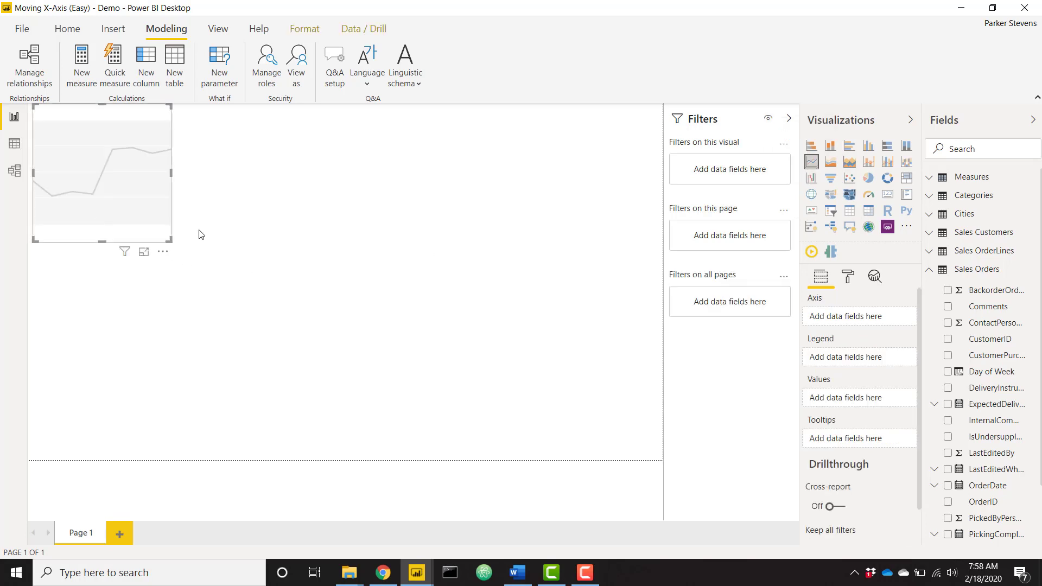
drag(97, 223, 398, 289)
drag(469, 305, 600, 385)
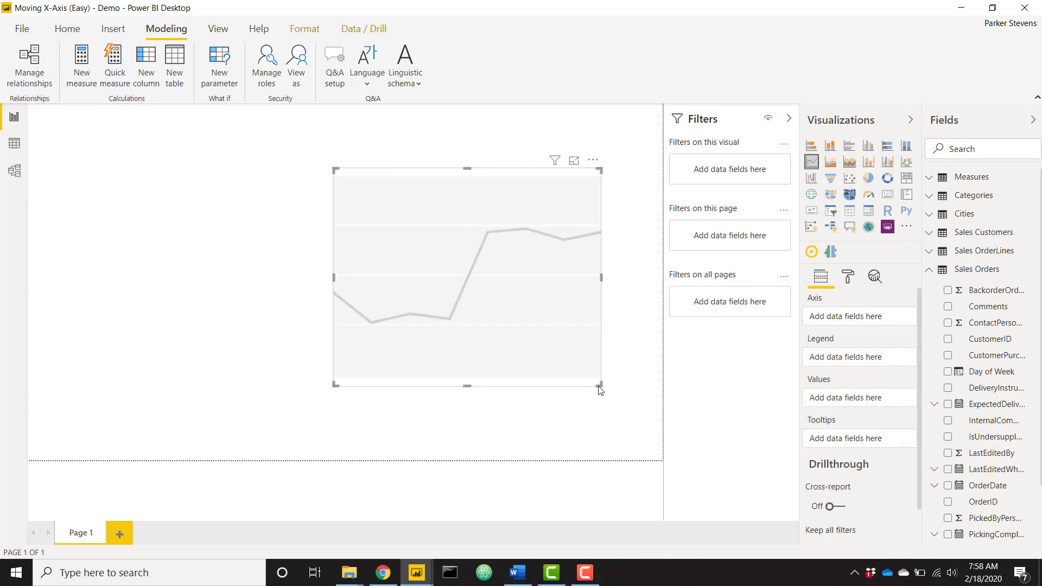
drag(985, 486, 881, 321)
Use plain OrderDate (not the hierarchy) on the axis and add Total Price as the value.
click(898, 318)
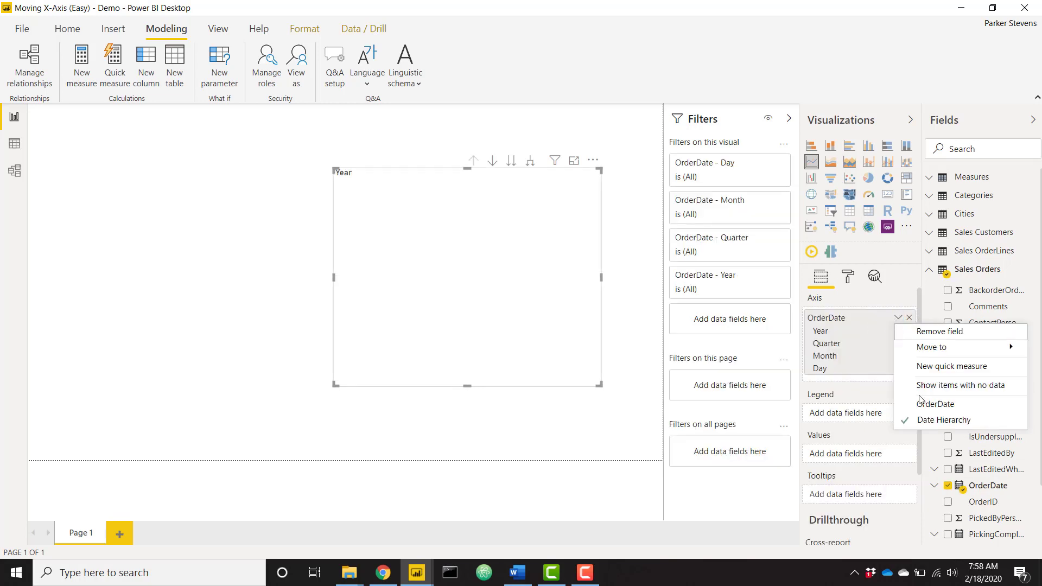
click(928, 404)
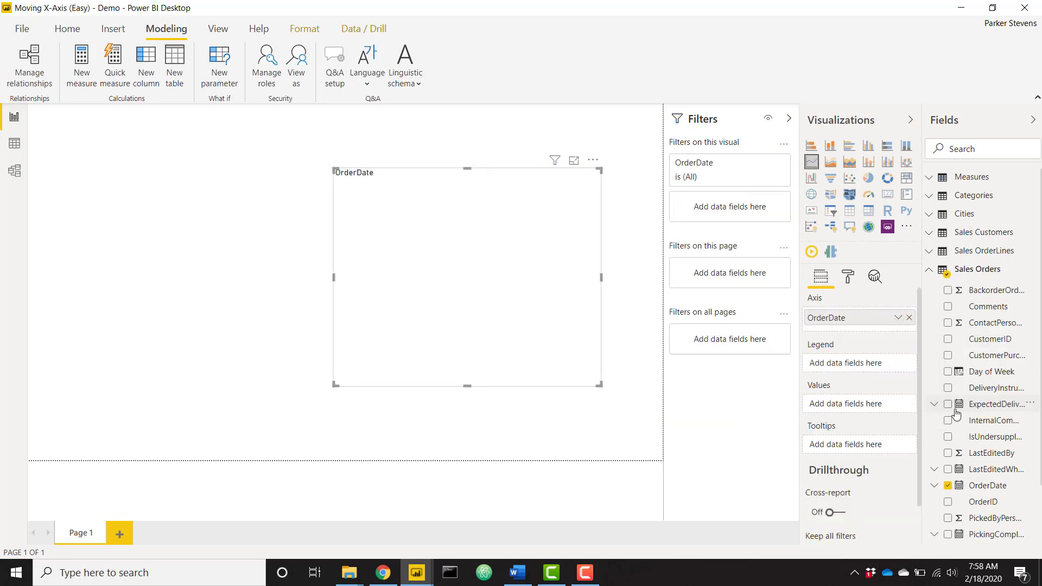
click(930, 253)
scroll(966, 325, down, 1)
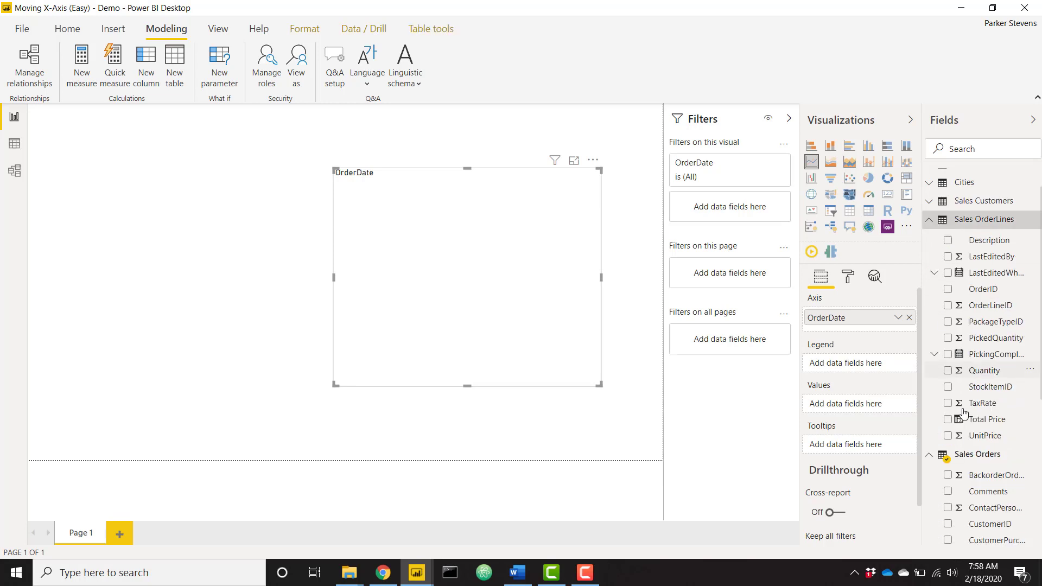
drag(977, 415, 850, 410)
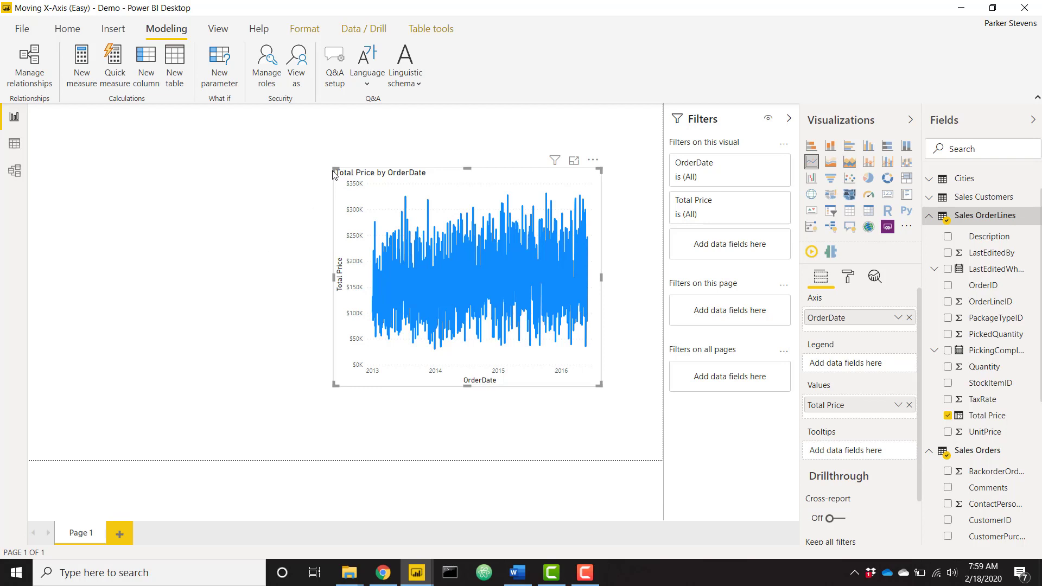
Enlarge the Total Price by OrderDate chart toward the top left, nudge it right, and deselect it.
drag(333, 169, 280, 187)
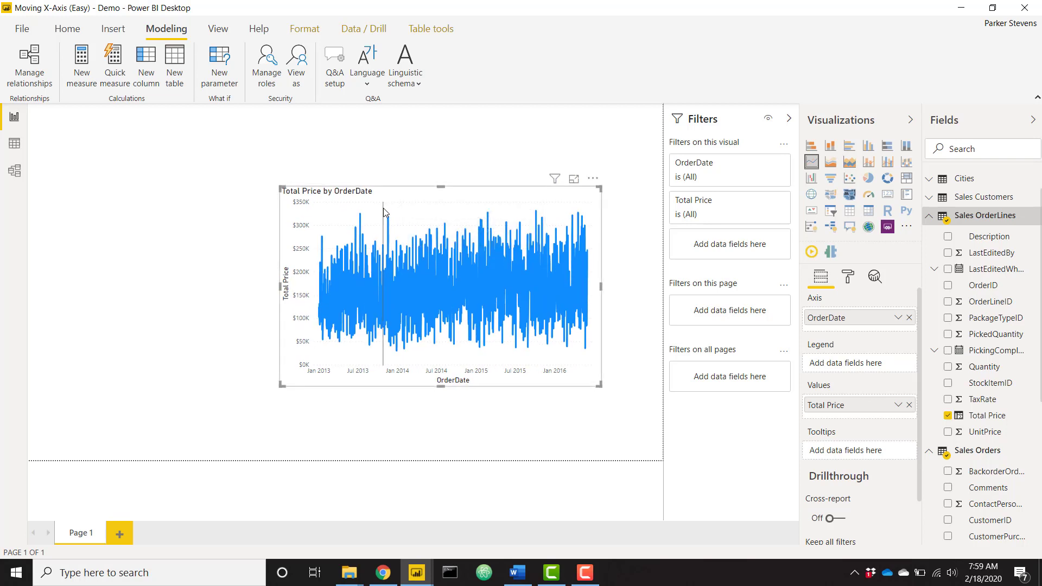
drag(409, 200, 417, 200)
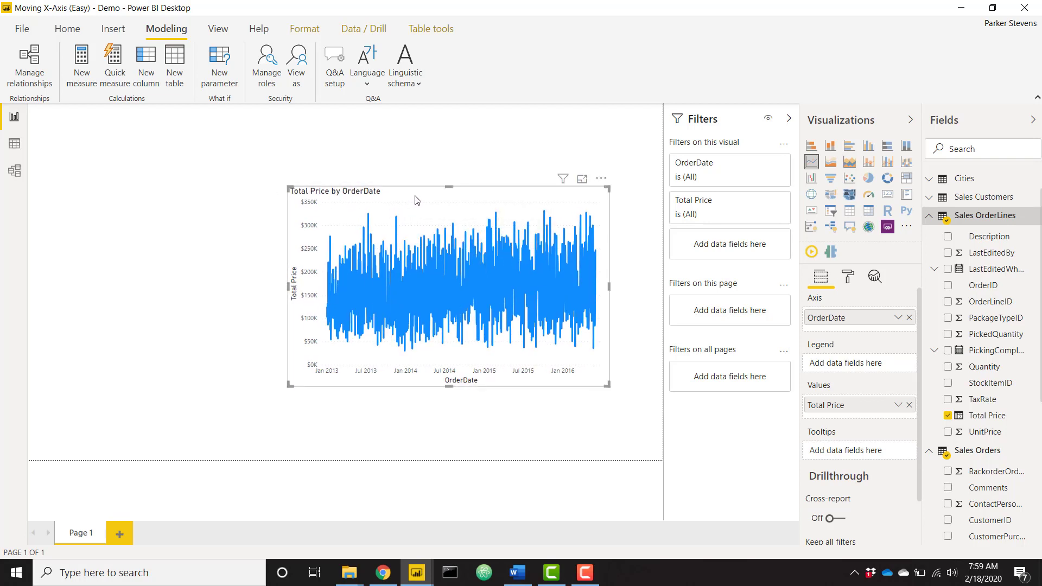
click(217, 219)
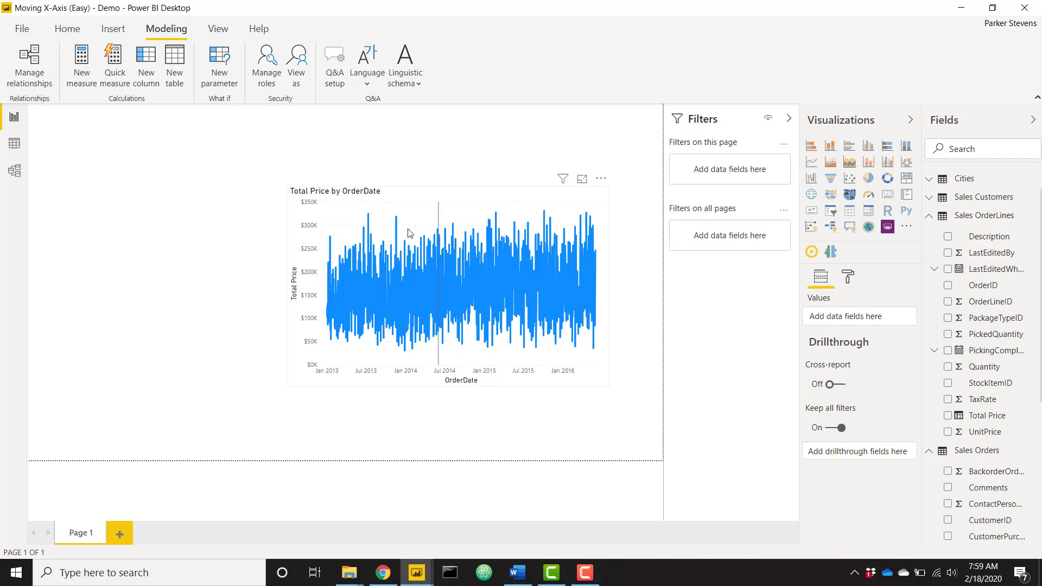
mouse_move(456, 211)
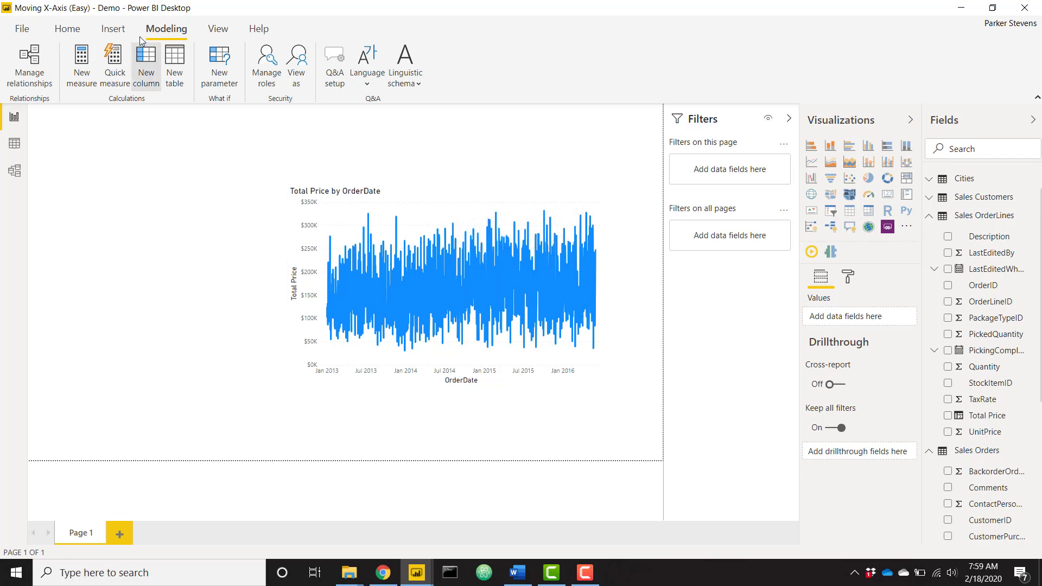
Start a new calculated table named Date using the CALENDAR function.
click(175, 63)
text(D)
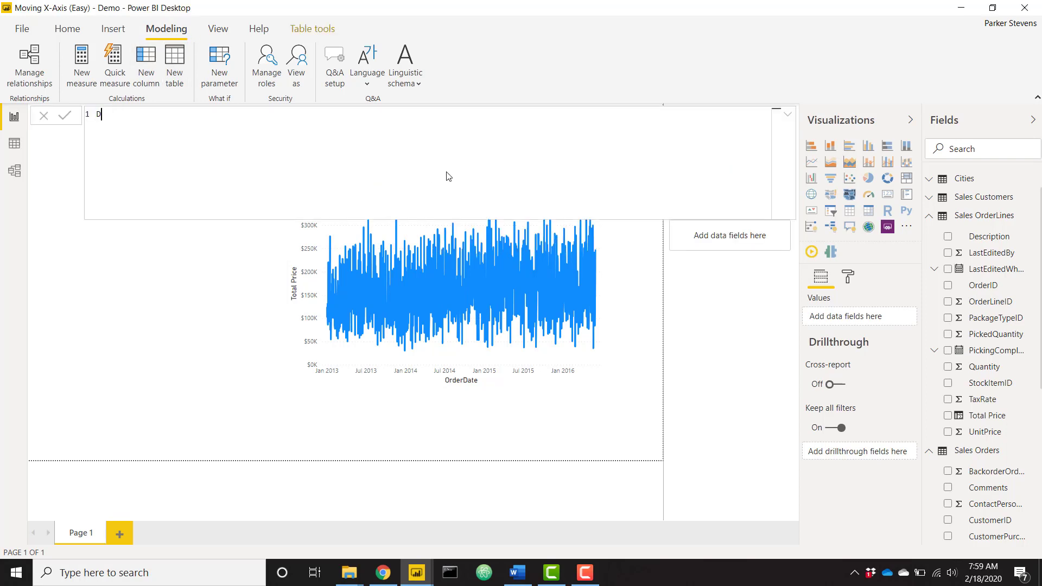
text(ate =)
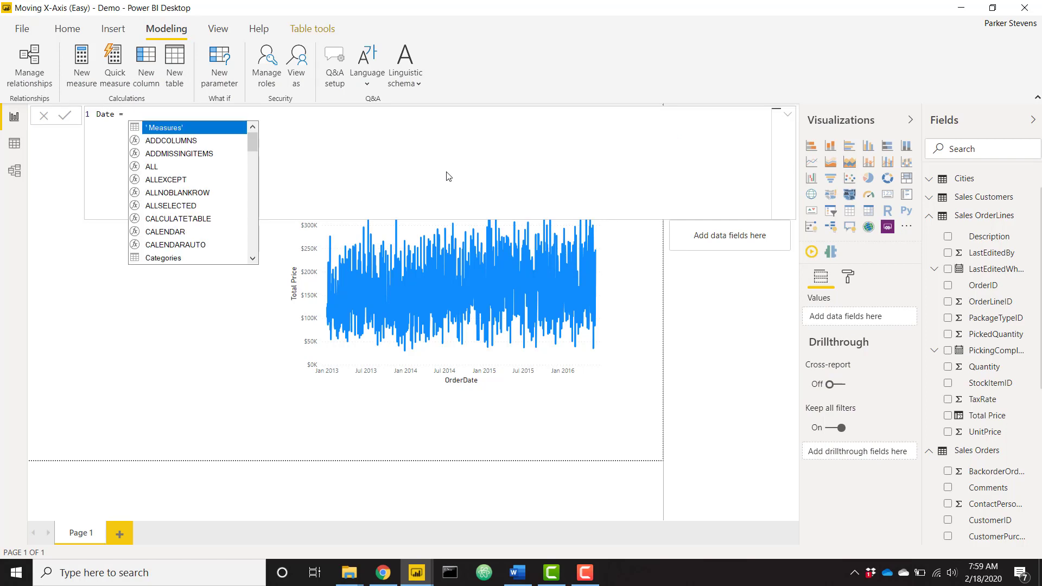
key(shift+Return)
text(CALCULATETABL)
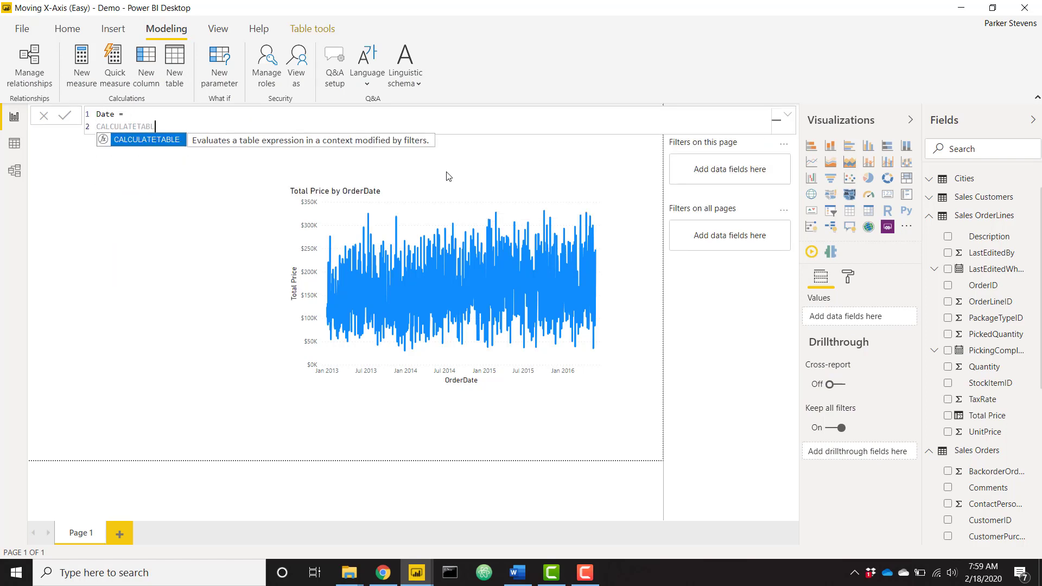
key(BackSpace)
key(BackSpace)
key(BackSpace)
key(BackSpace)
key(BackSpace)
key(BackSpace)
key(BackSpace)
key(BackSpace)
key(BackSpace)
key(BackSpace)
text(ed)
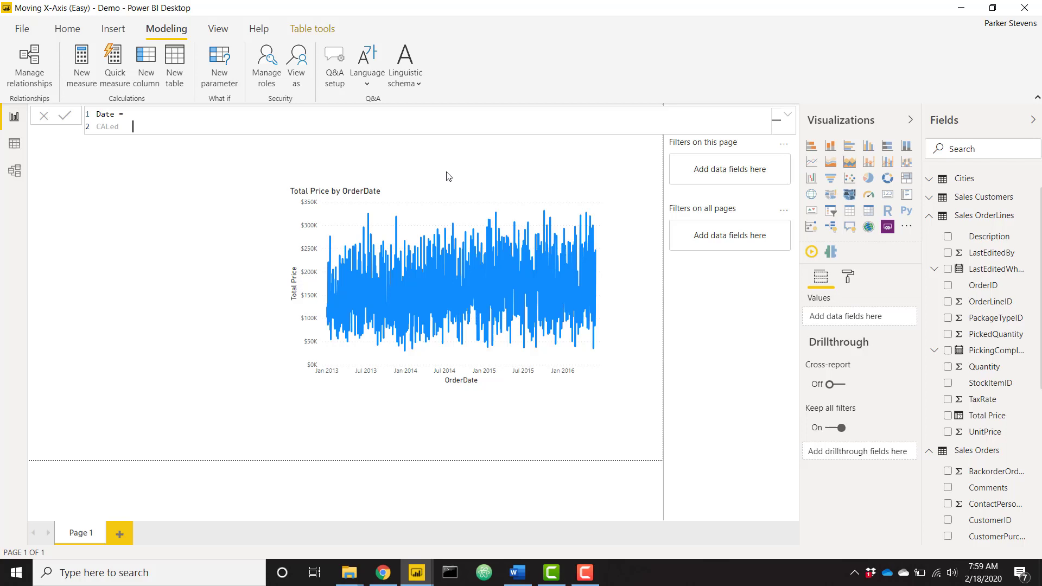
key(BackSpace)
key(Tab)
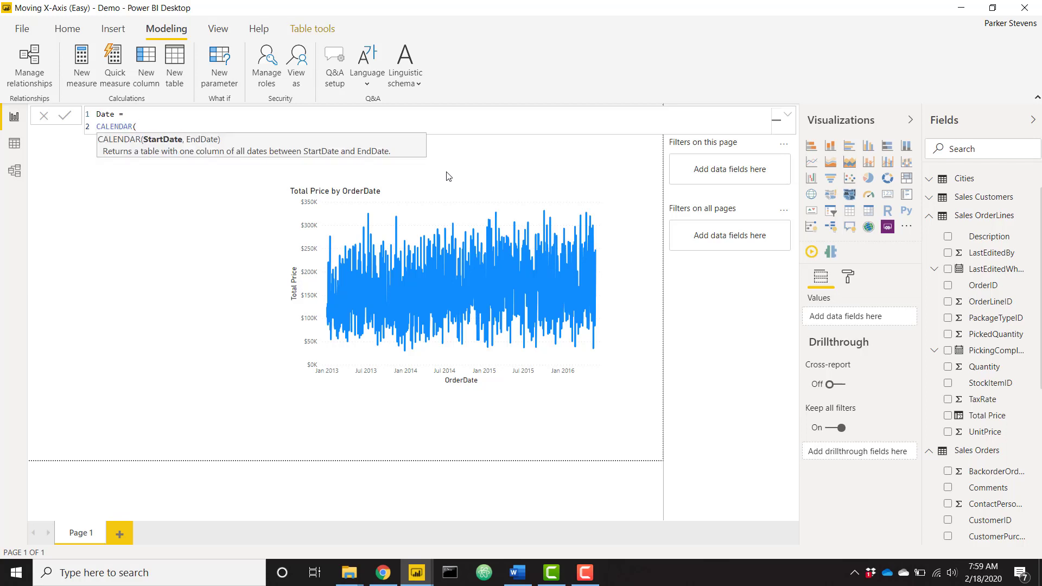
Give CALENDAR MIN and MAX of 'Sales Orders'[OrderDate] as its range and commit the table.
text(MIN()
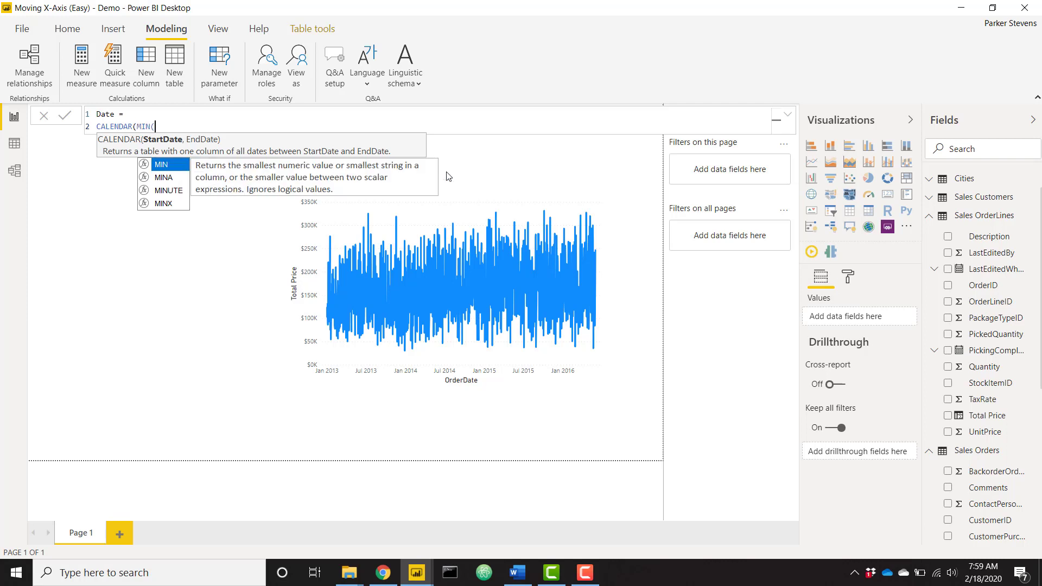
key(Tab)
text(ord)
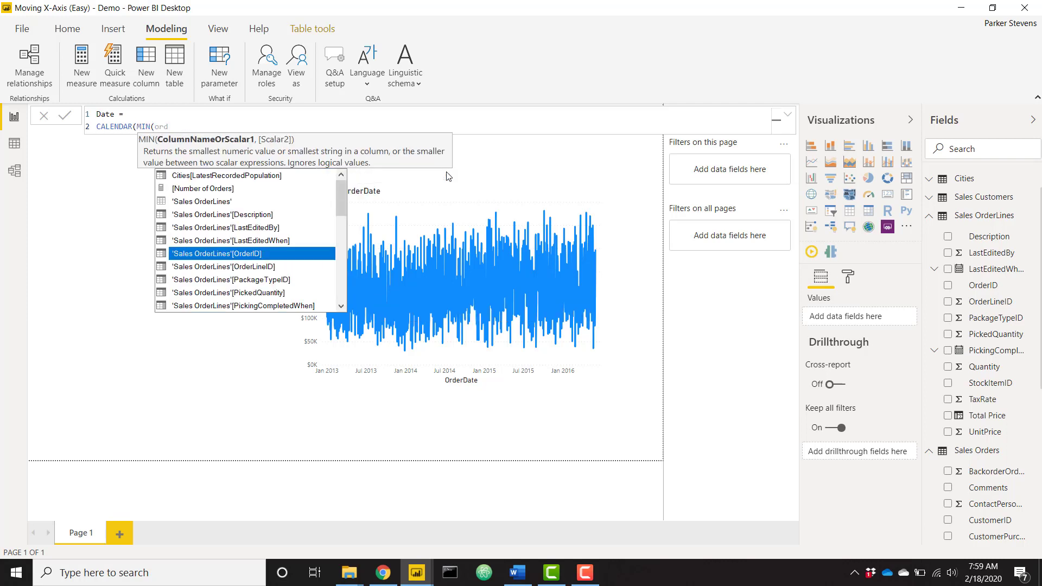
text(erd)
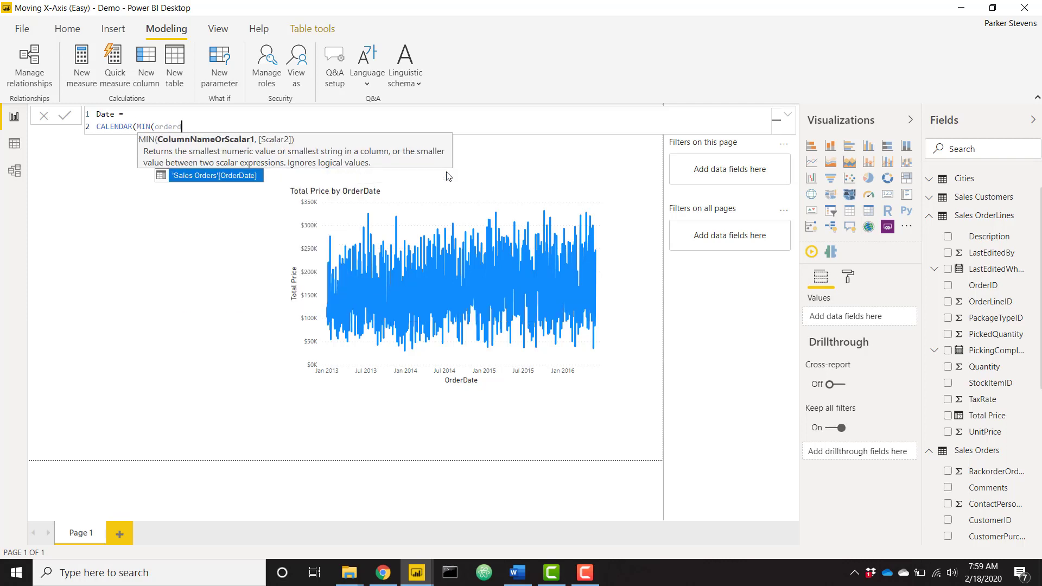
key(Tab)
text())
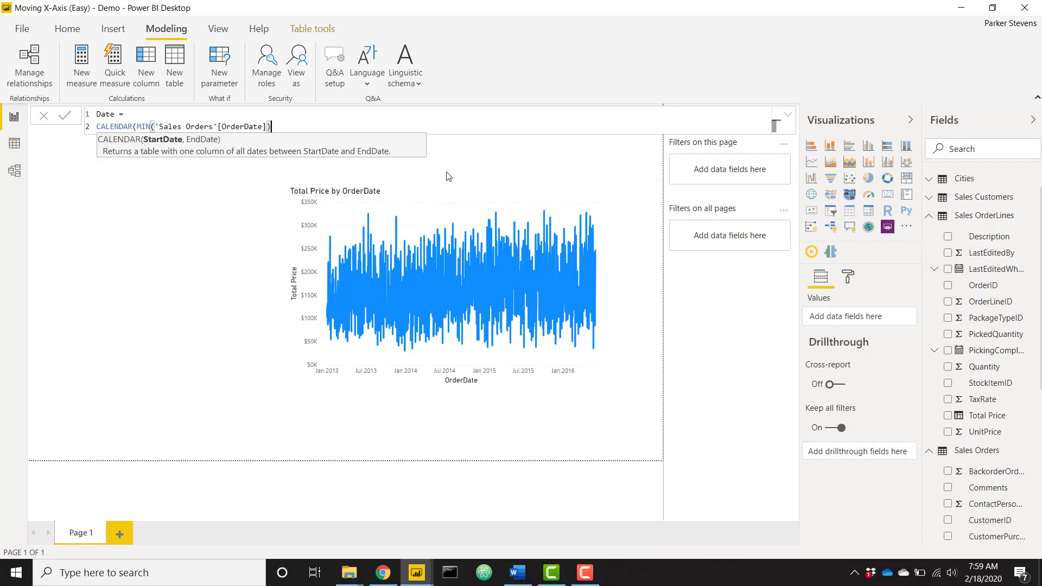
text(,MAX()
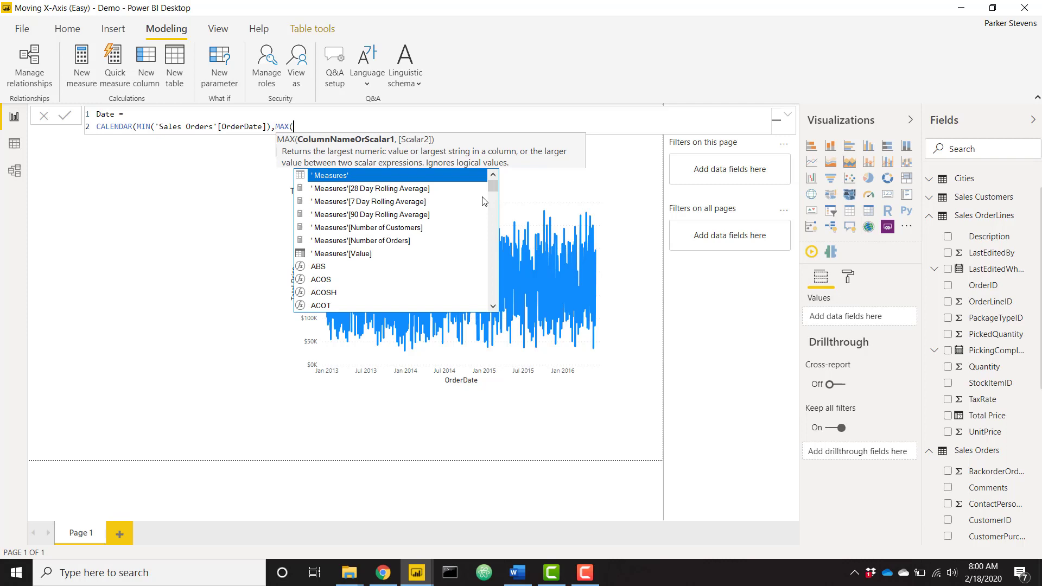
text('Sales Orders'[OrderDate])
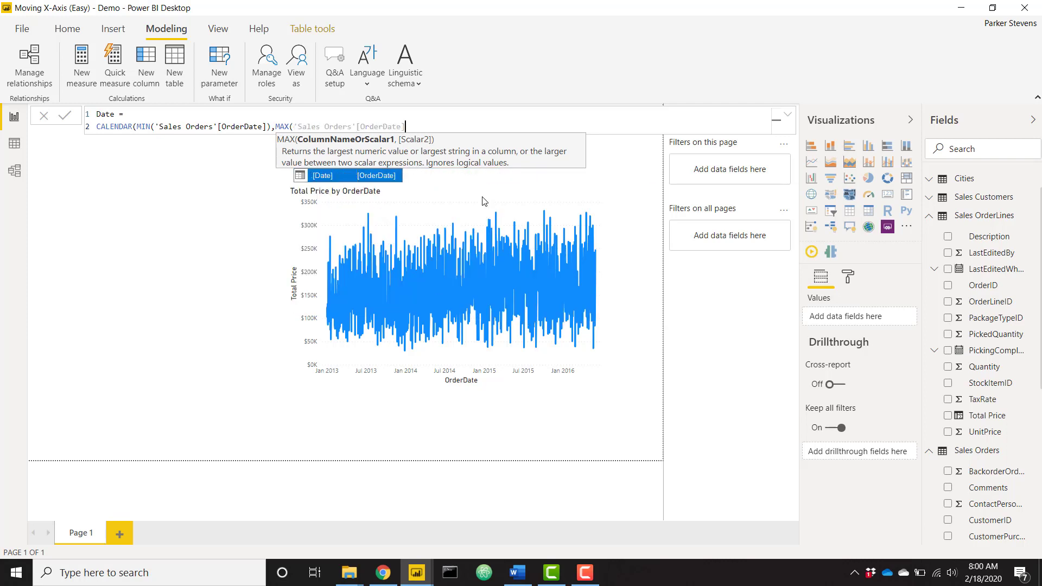
text()))
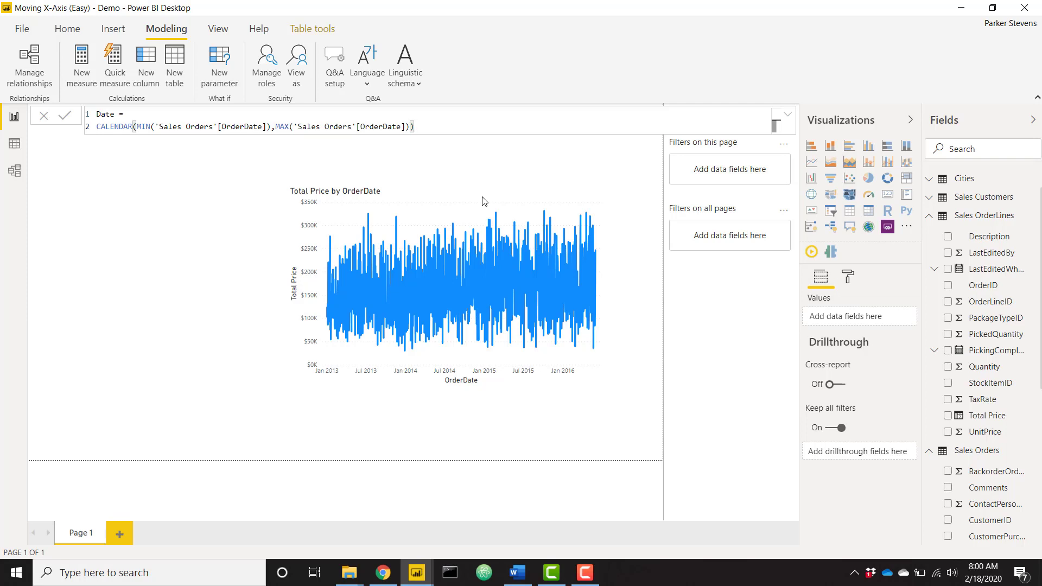
key(Return)
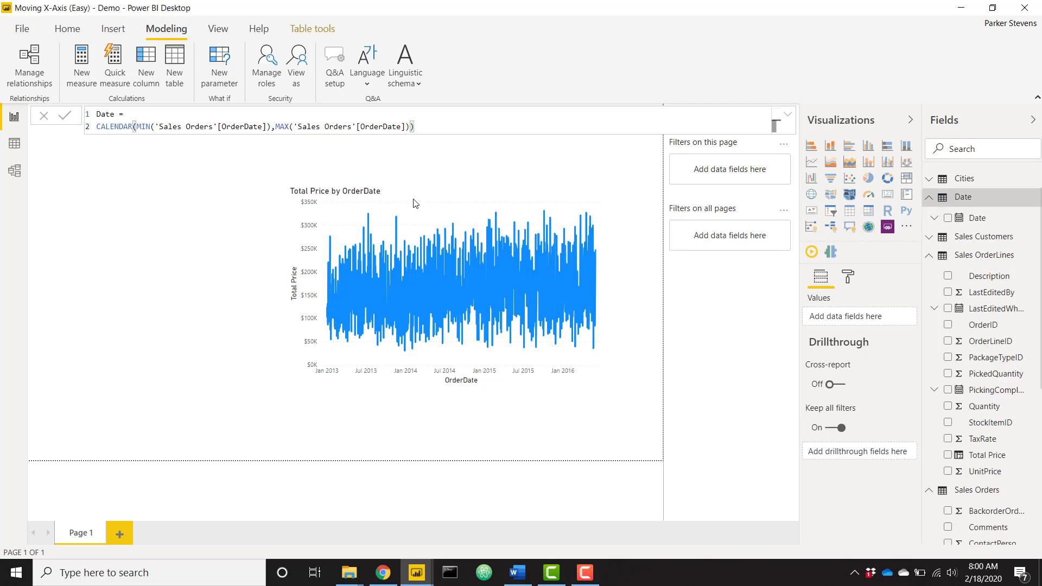
In Data view, format the Date table's Date column as M/d/yyyy without times.
click(14, 143)
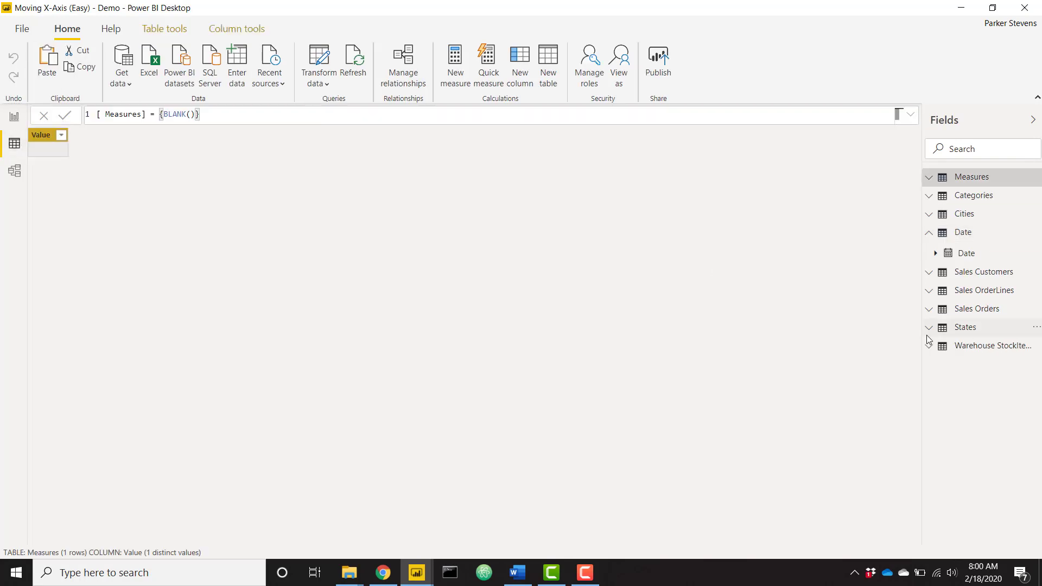
click(994, 235)
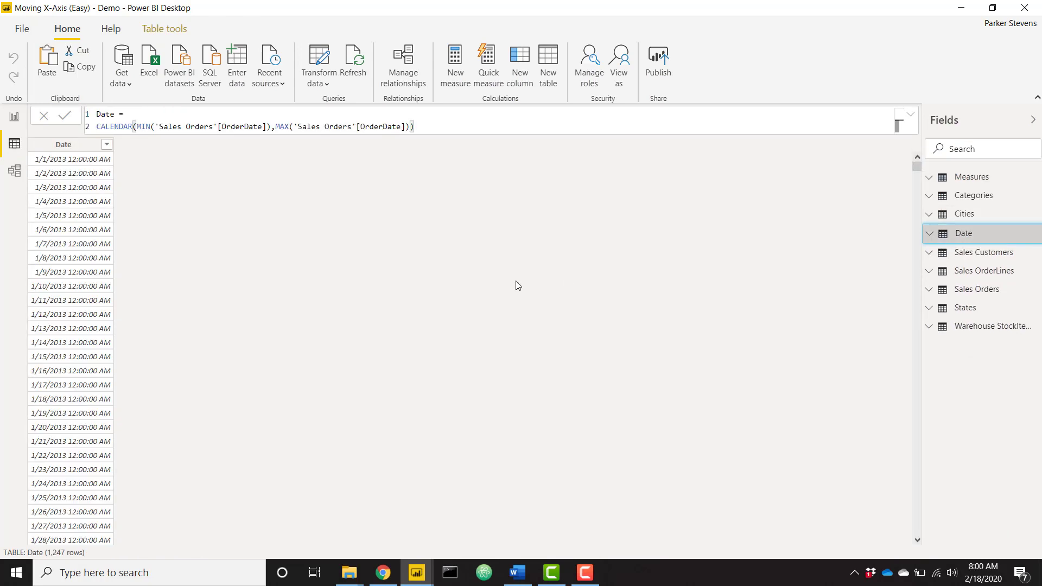
click(930, 236)
click(971, 255)
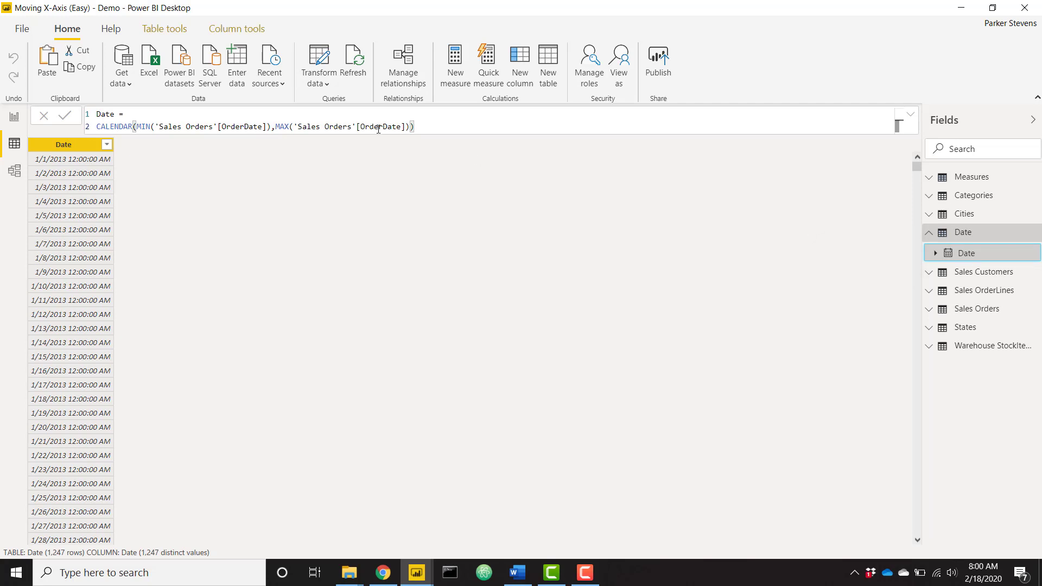
click(228, 27)
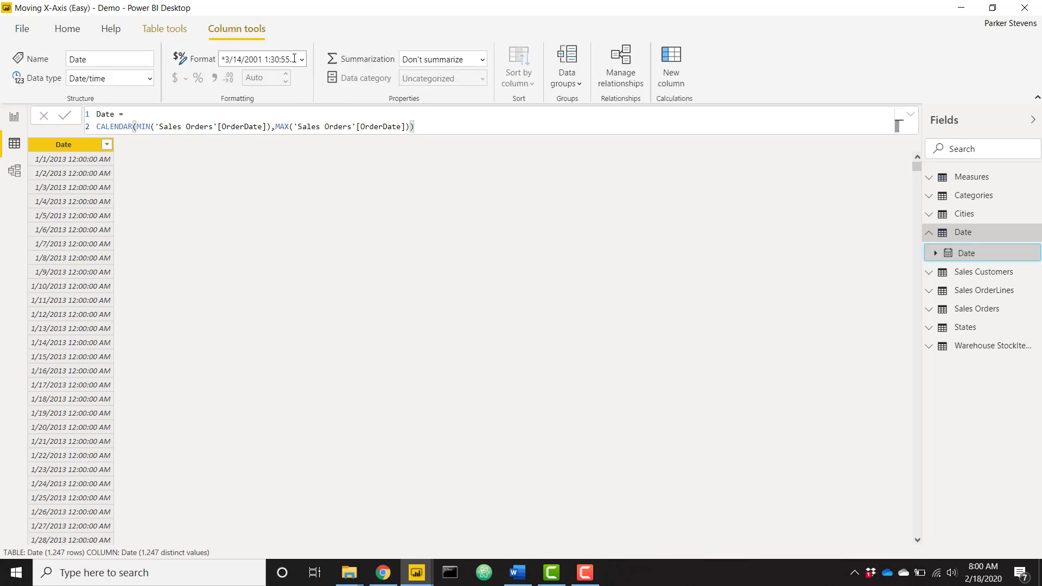
click(302, 59)
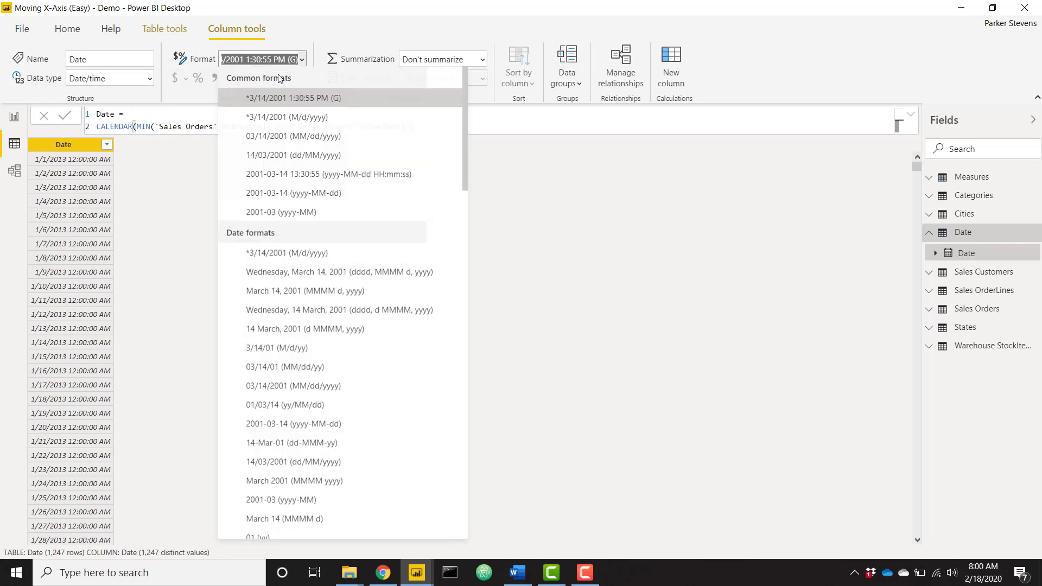
click(267, 118)
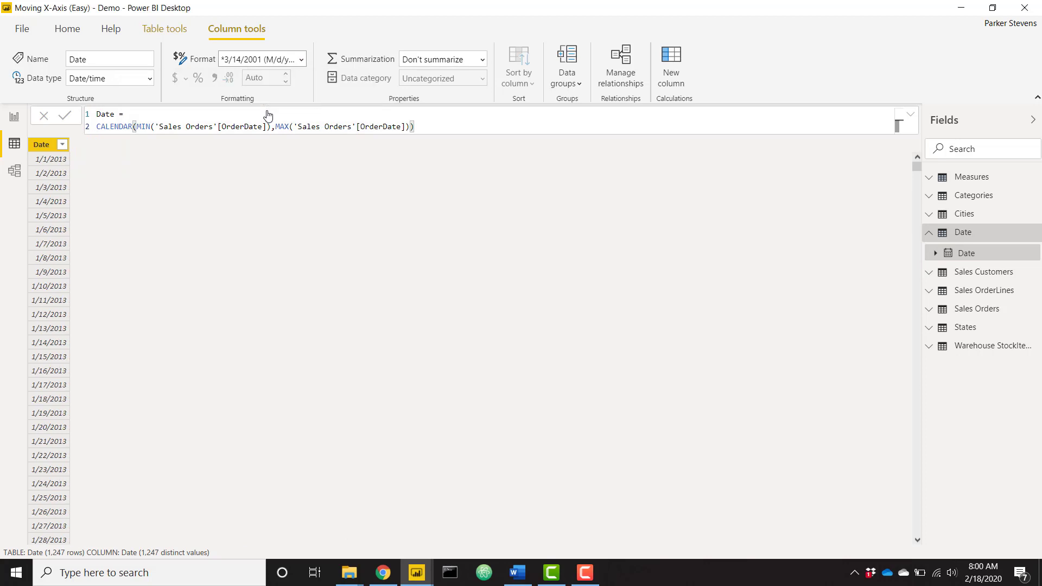
Add the Date field as a small slicer placed left of the Total Price chart.
click(14, 116)
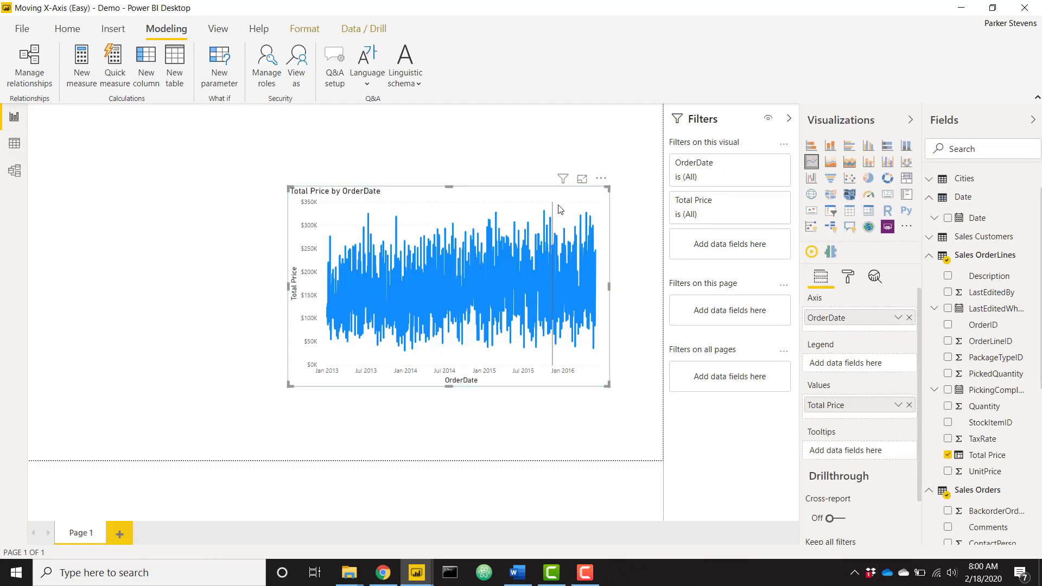
click(573, 158)
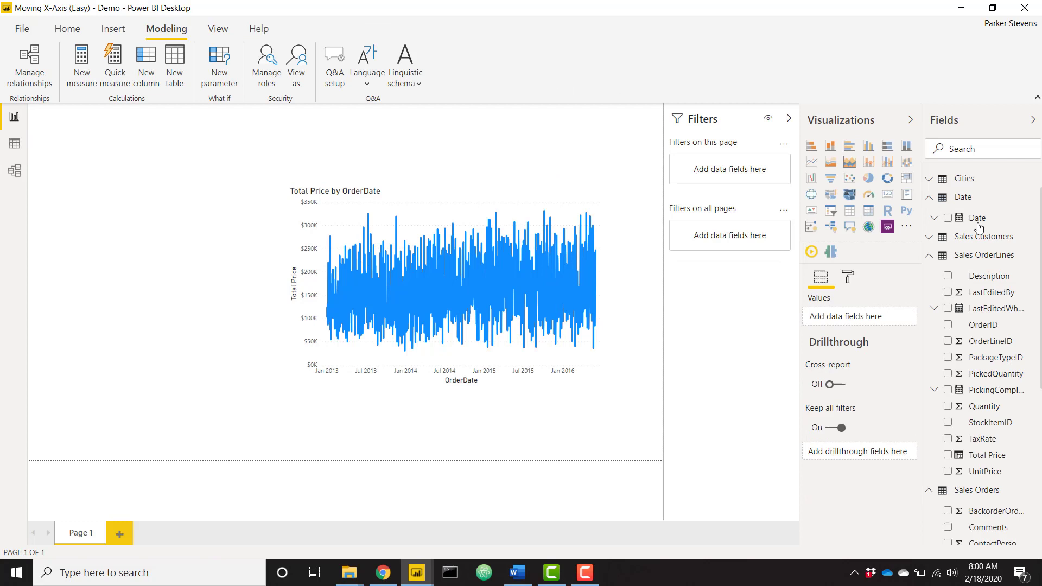
drag(978, 223, 146, 198)
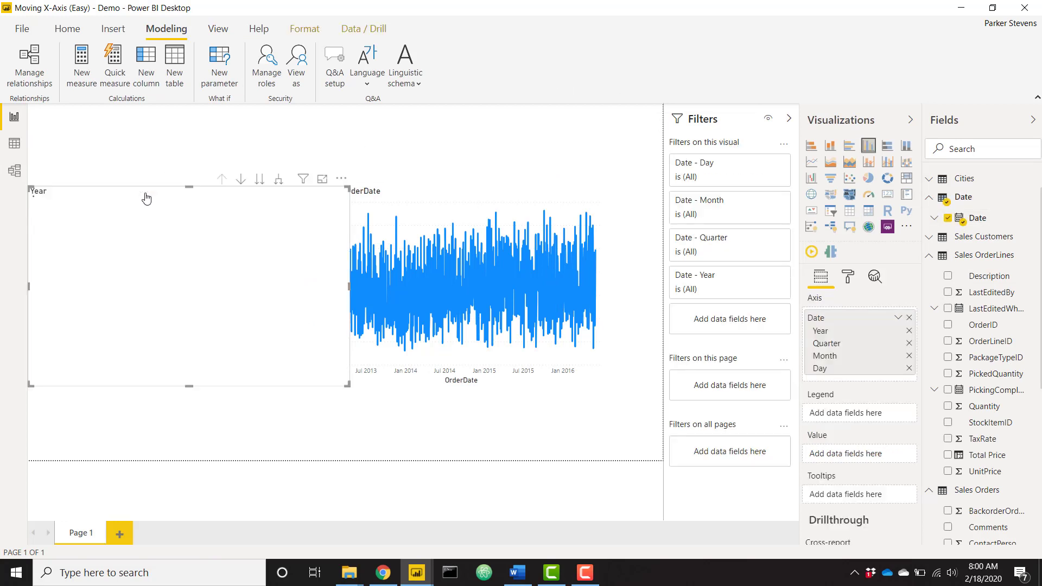
click(831, 216)
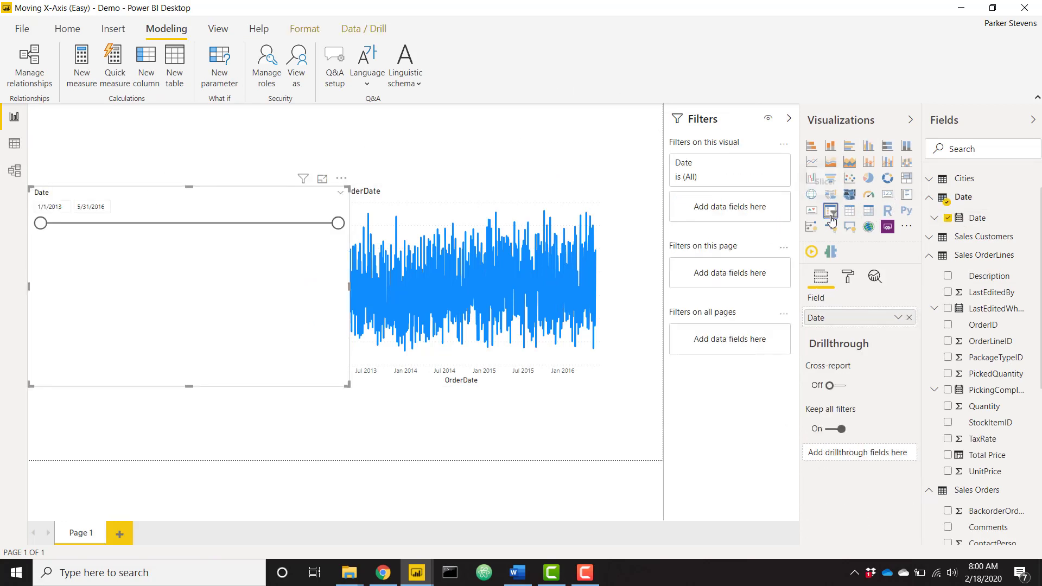
drag(348, 386, 140, 257)
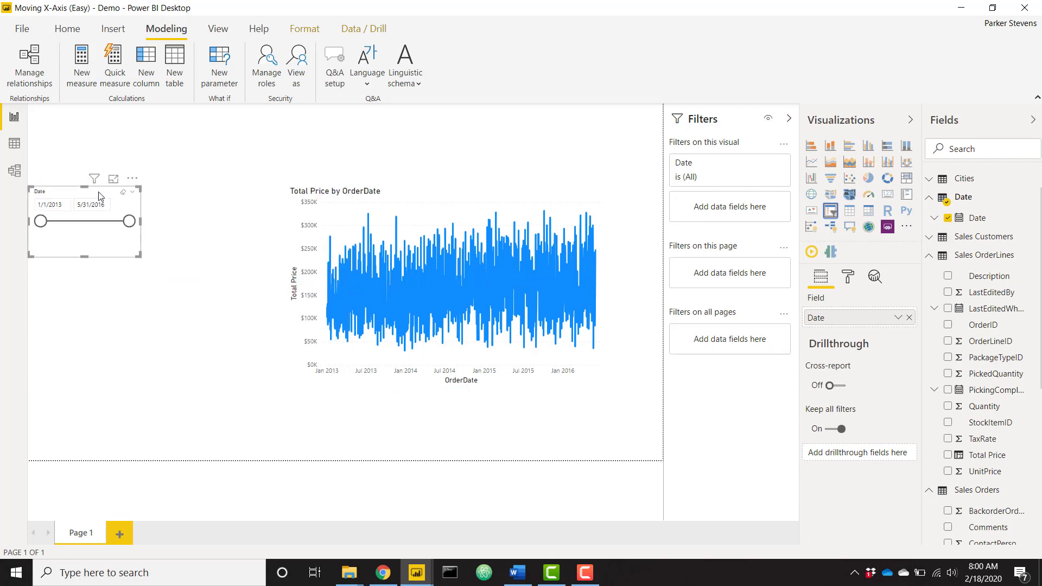
drag(100, 195, 177, 181)
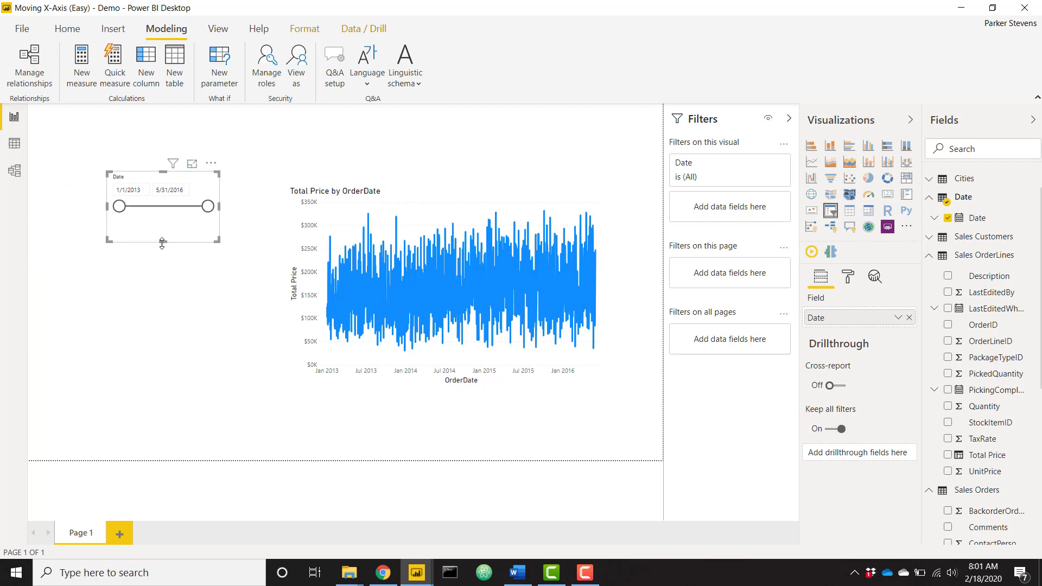
click(162, 244)
Test the Date slicer handles, then reset its start to 1/1/2013 for the full range.
mouse_move(119, 206)
mouse_down()
mouse_move(174, 211)
mouse_move(120, 207)
mouse_up()
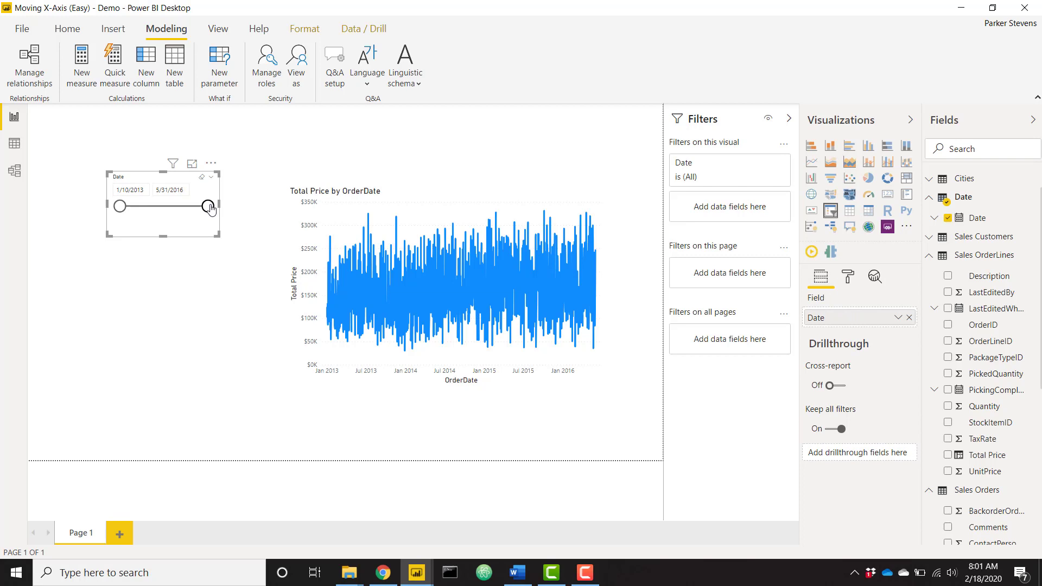
click(180, 207)
key(ctrl+z)
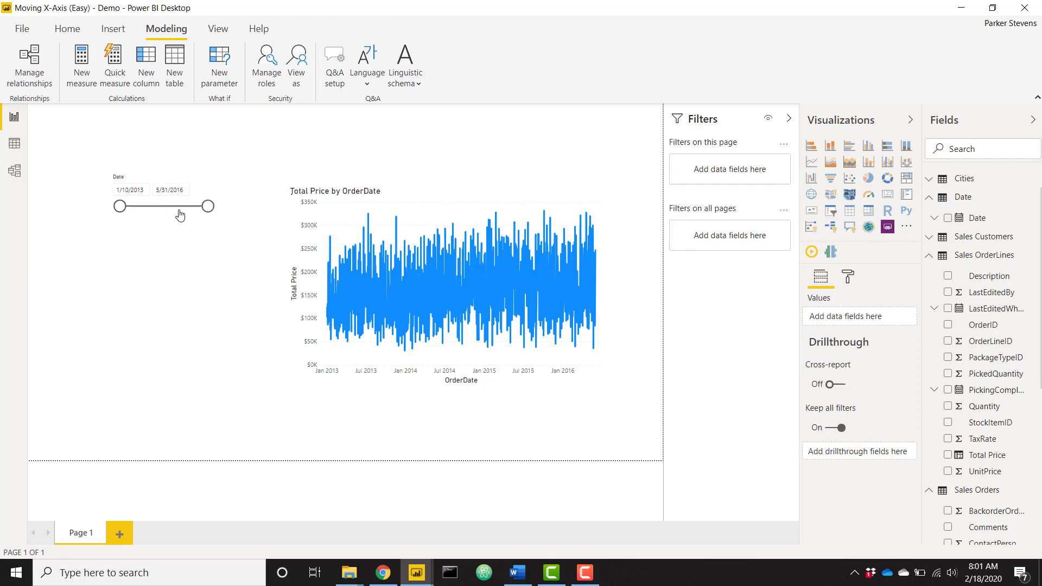
drag(120, 207, 85, 212)
Create a 'Day Range' what-if parameter with minimum 7 and maximum 90, adding its slicer.
click(220, 64)
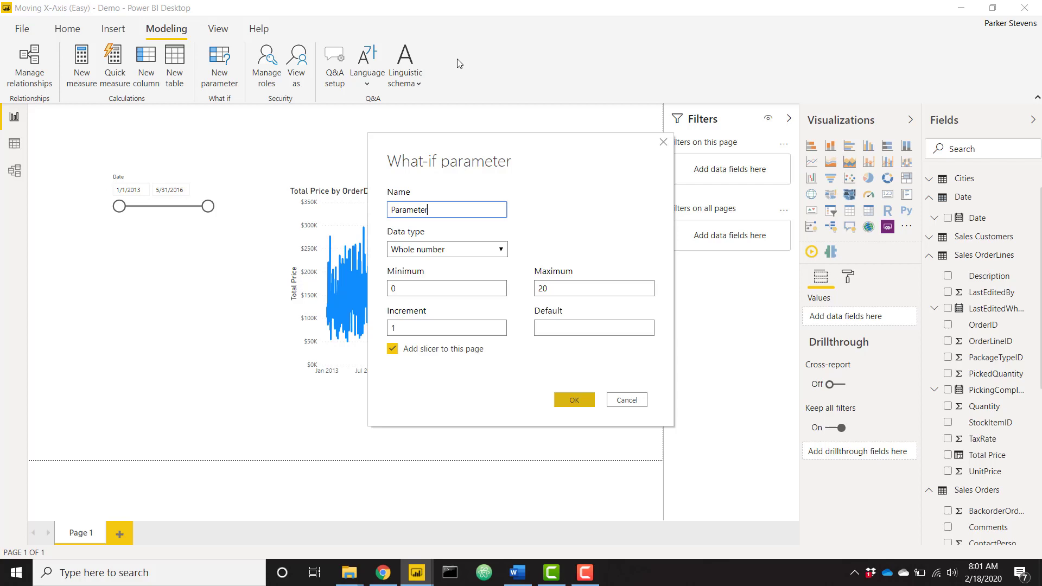
double_click(446, 210)
text(Day)
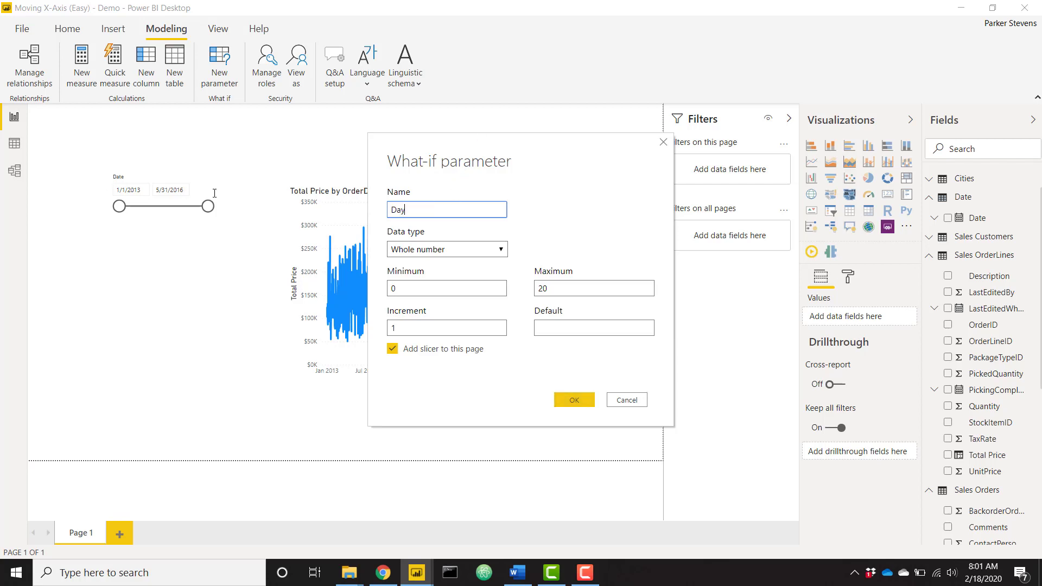
text( Range)
click(439, 288)
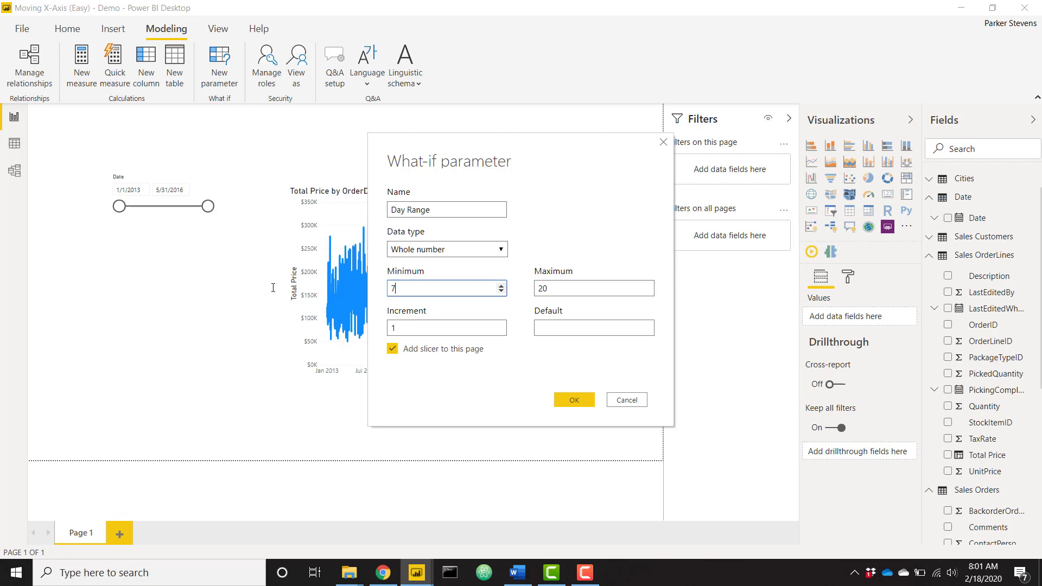
text(7)
click(640, 288)
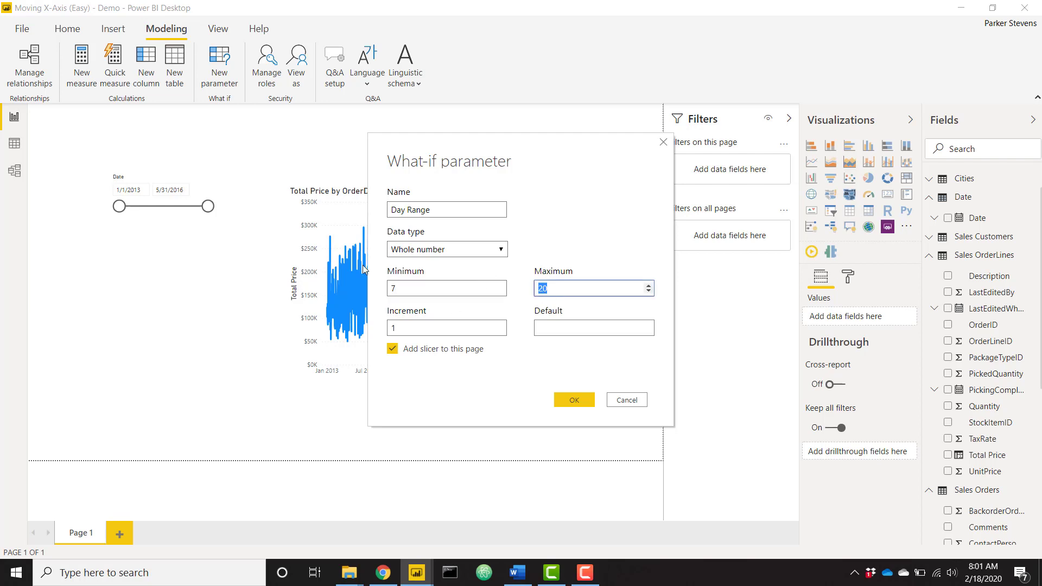
text(90)
click(576, 404)
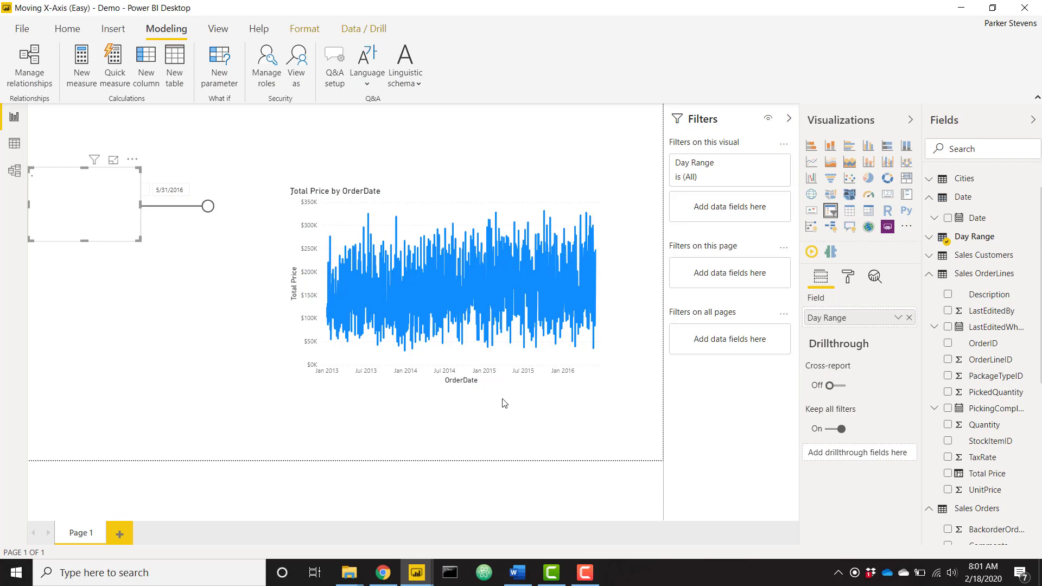
Move the Day Range slicer below the Date slicer, test its value, and select the line chart.
drag(76, 174, 155, 239)
mouse_move(123, 273)
mouse_down()
mouse_move(231, 279)
mouse_move(119, 274)
mouse_up()
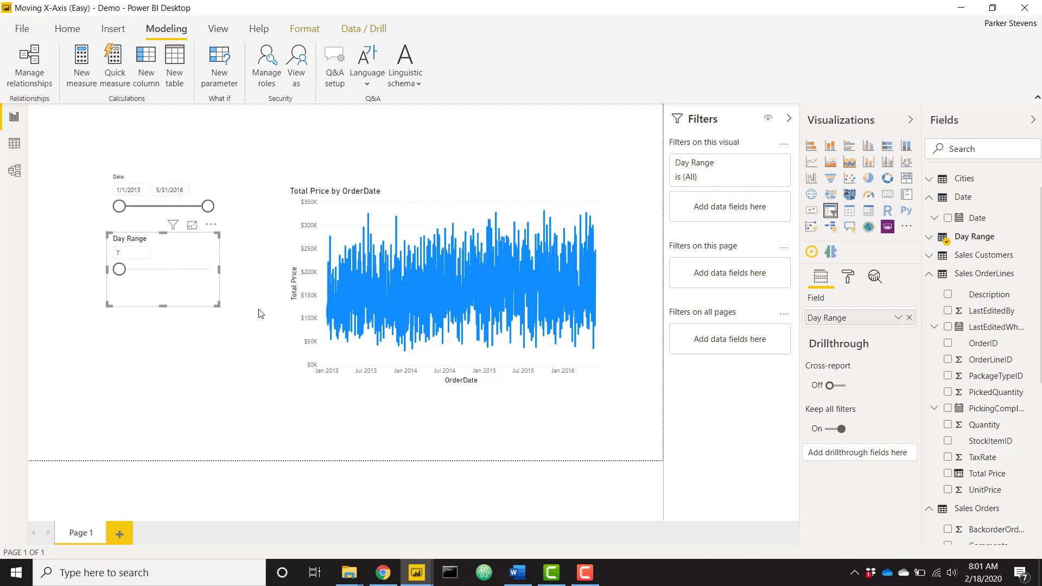
click(446, 201)
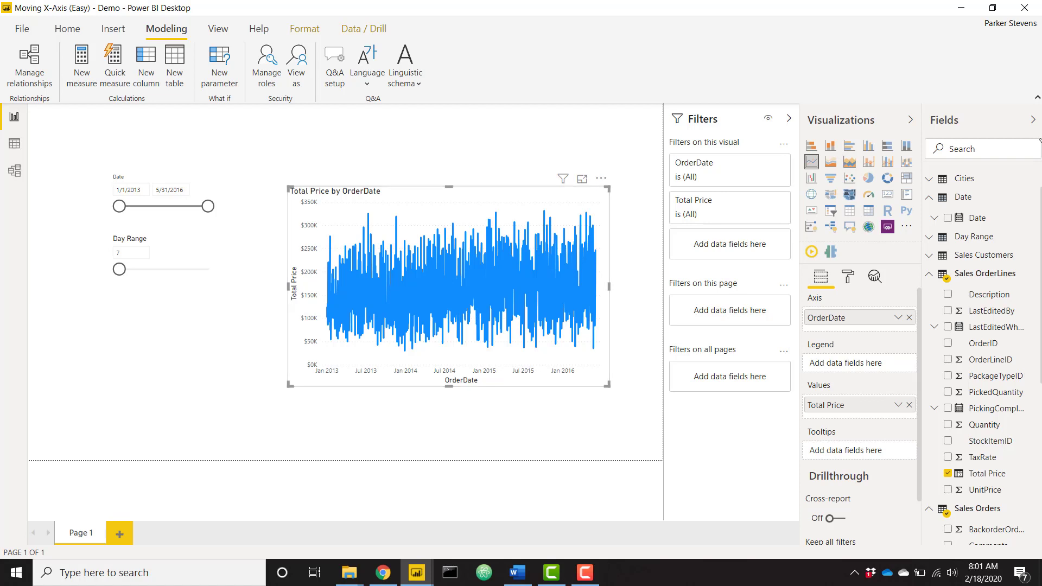
Create a Sales Within Range measure in Measures as SUM('Sales OrderLines'[Total Price]).
scroll(1010, 235, up, 2)
click(983, 179)
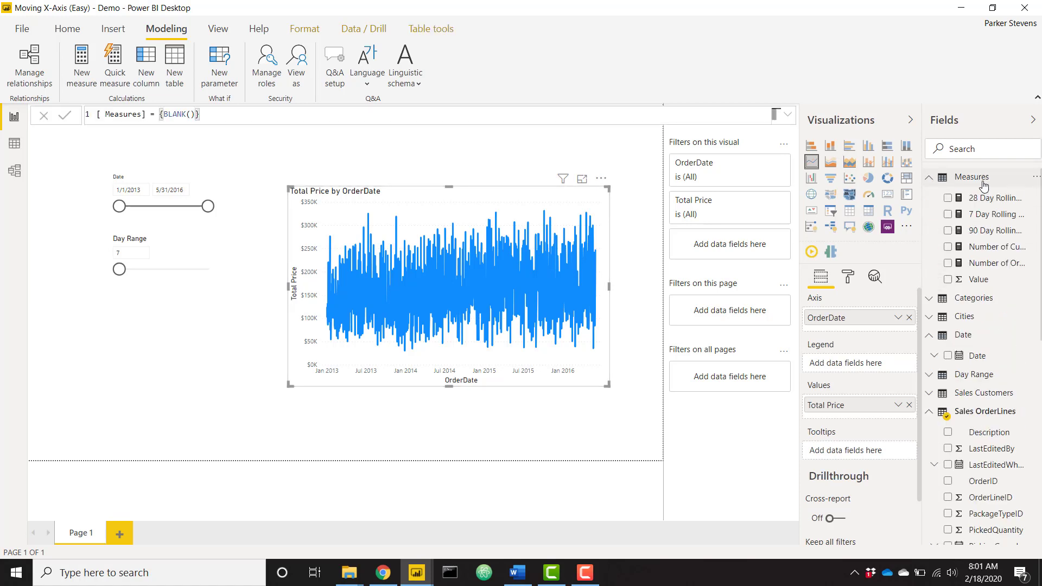
right_click(979, 180)
click(970, 195)
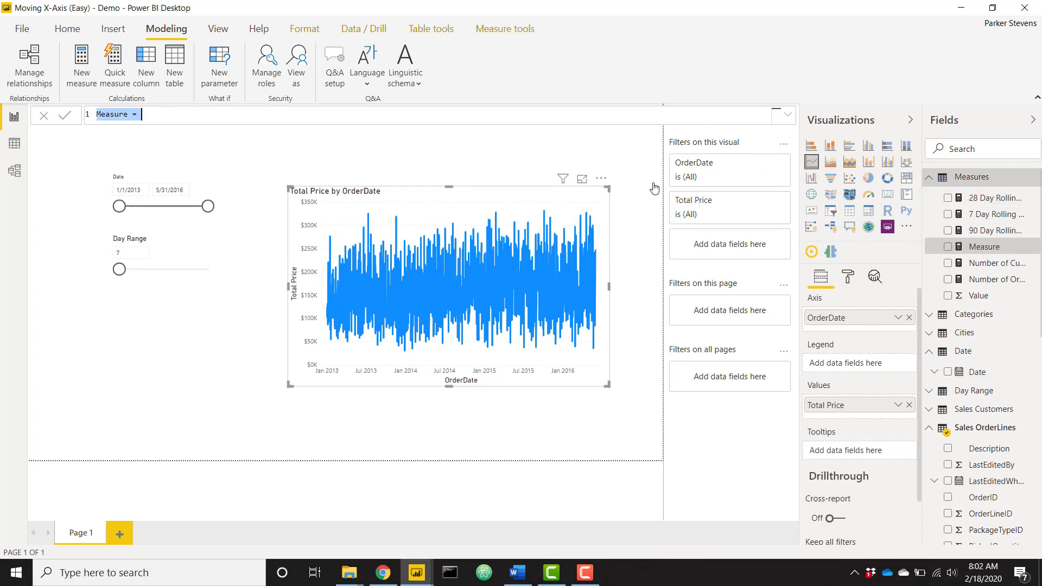
text(s)
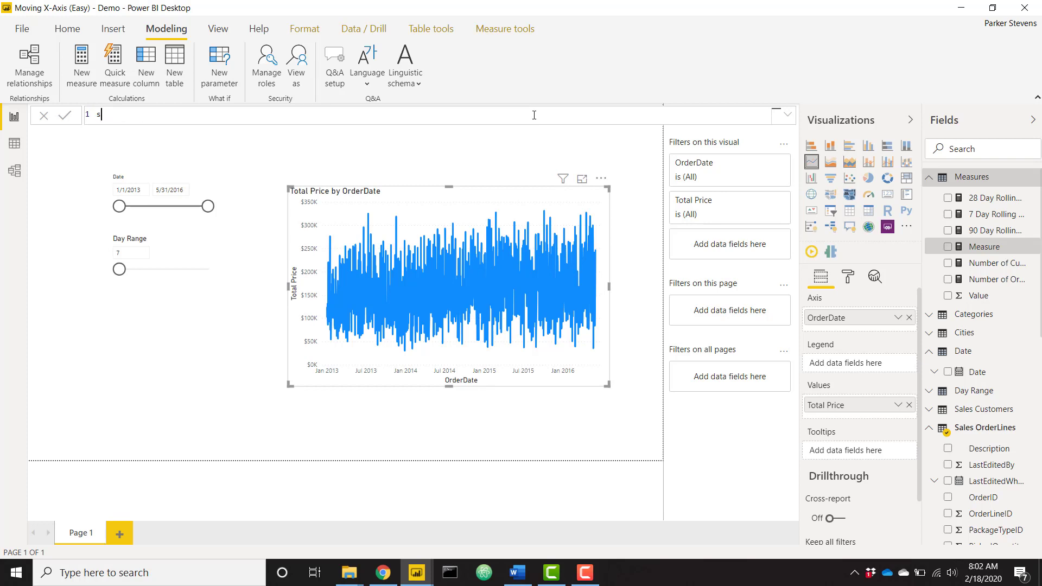
text(ales Within Range =)
key(shift+Return)
text(SUM(t)
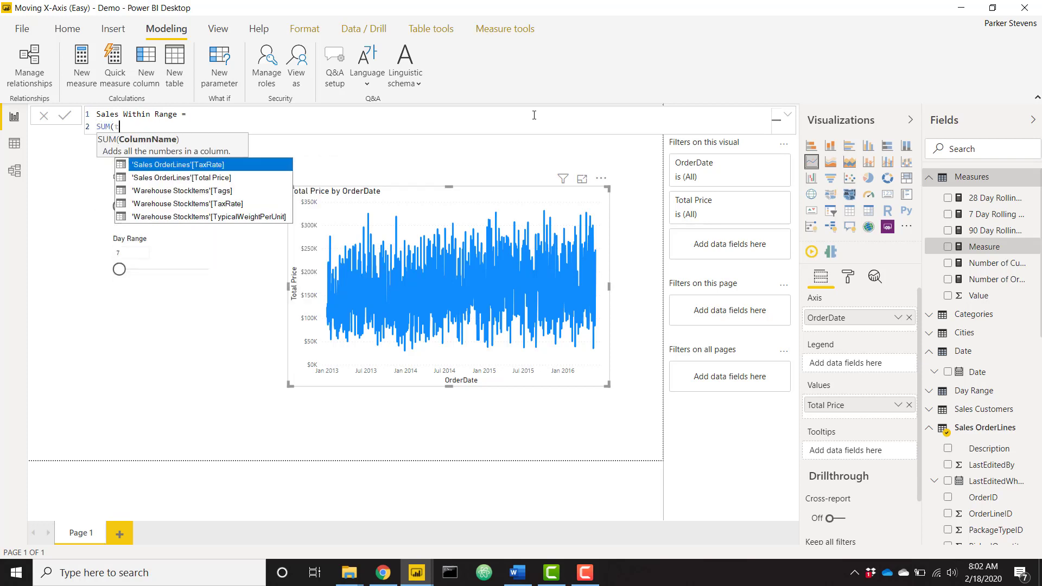
text(o)
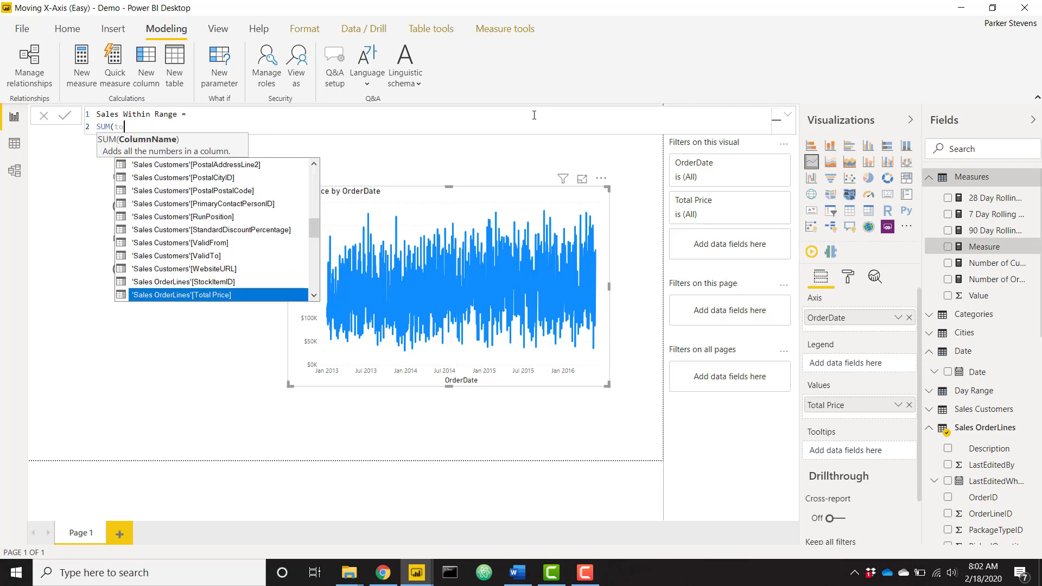
text(t)
key(Tab)
text())
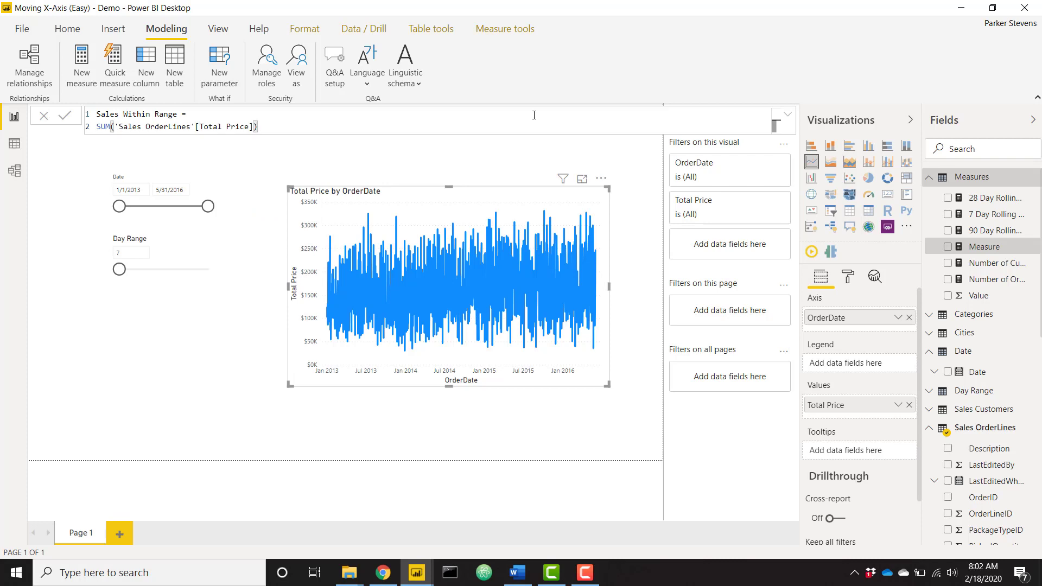
key(Return)
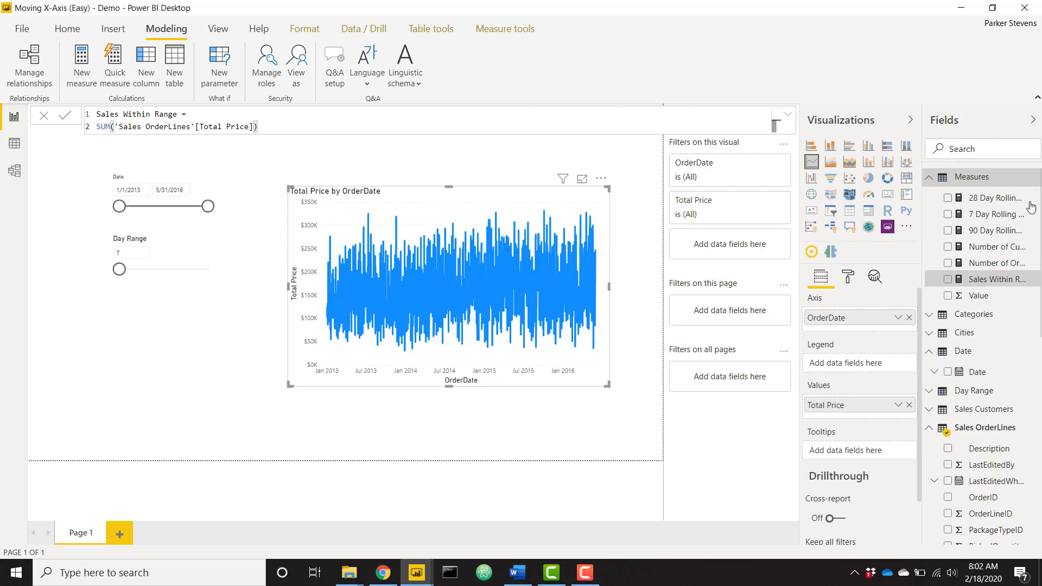
Replace Total Price with Sales Within Range in the line chart's values.
drag(997, 279, 890, 405)
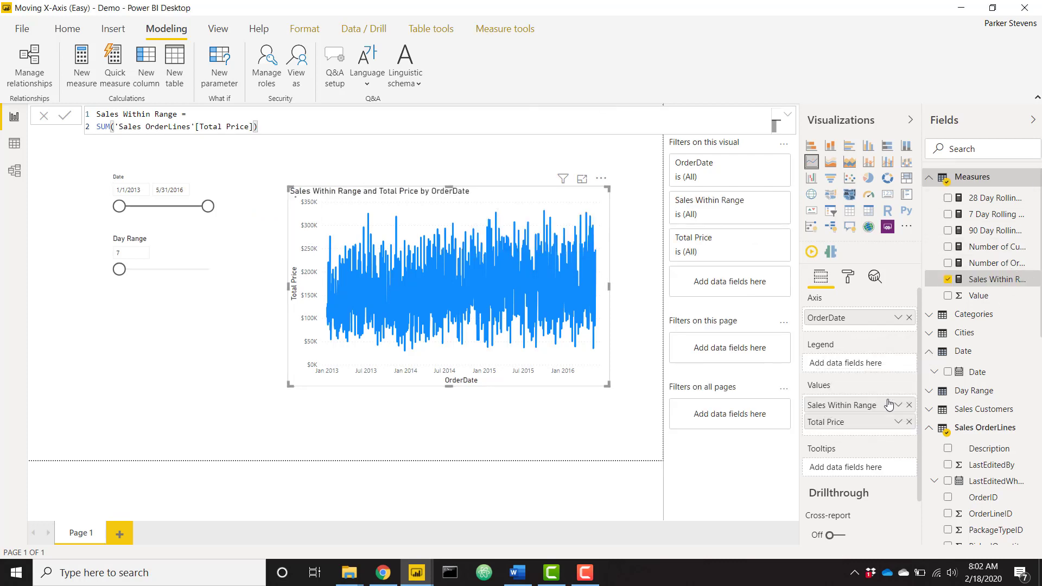
click(909, 422)
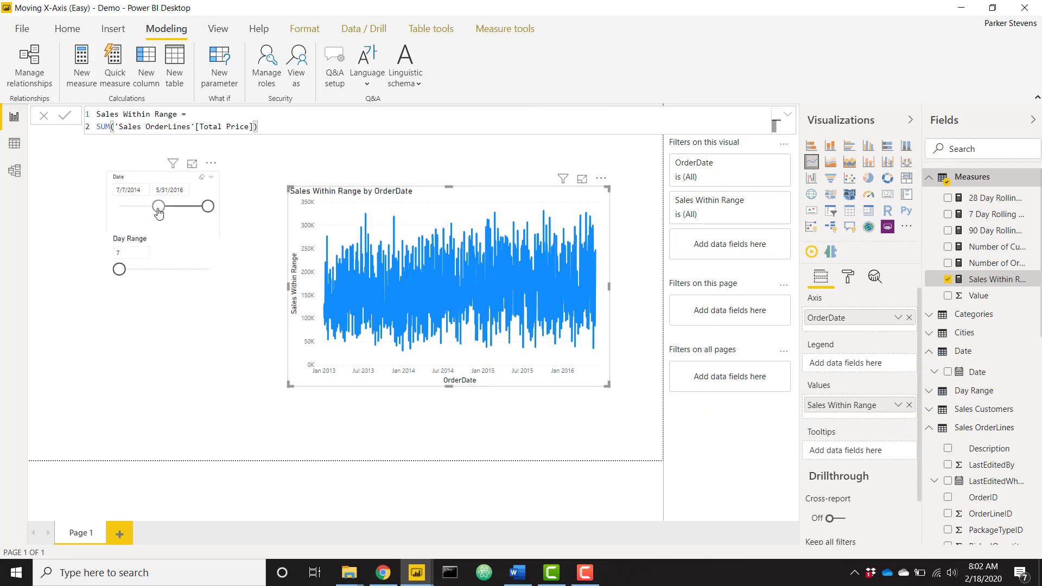
click(158, 202)
click(82, 209)
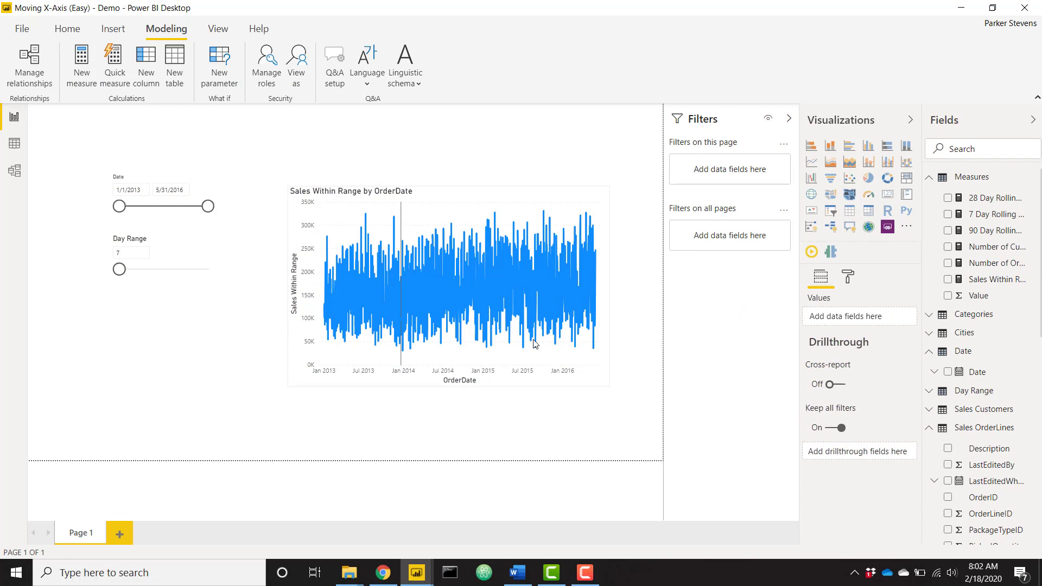
click(1011, 284)
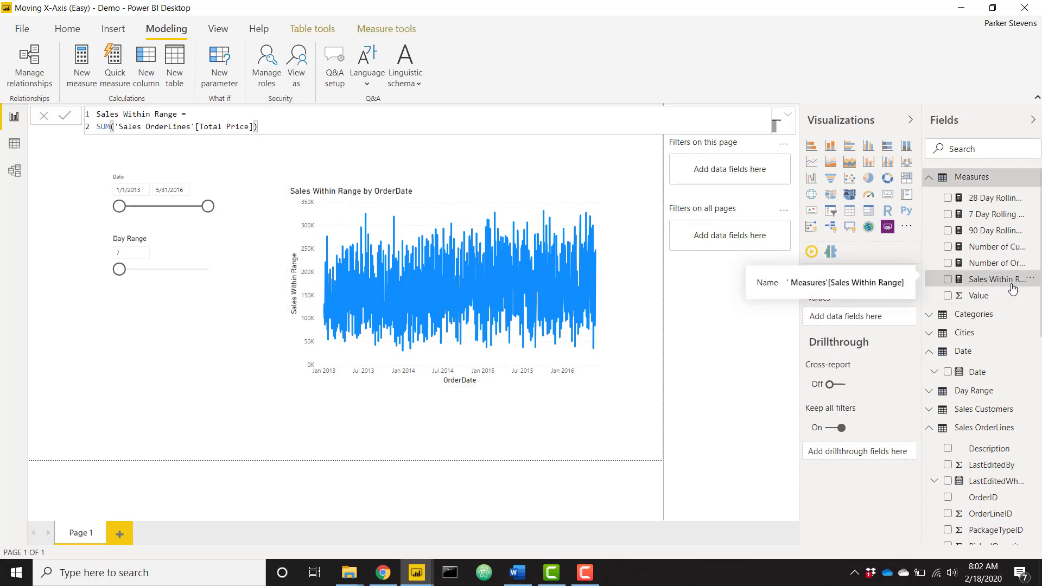
Add VAR VisualDate = MAX('Sales Orders'[OrderDate]) and VAR SlicerDate = MIN('Date'[Date]) above the SUM.
click(202, 117)
key(shift+Return)
text(VAR Visu)
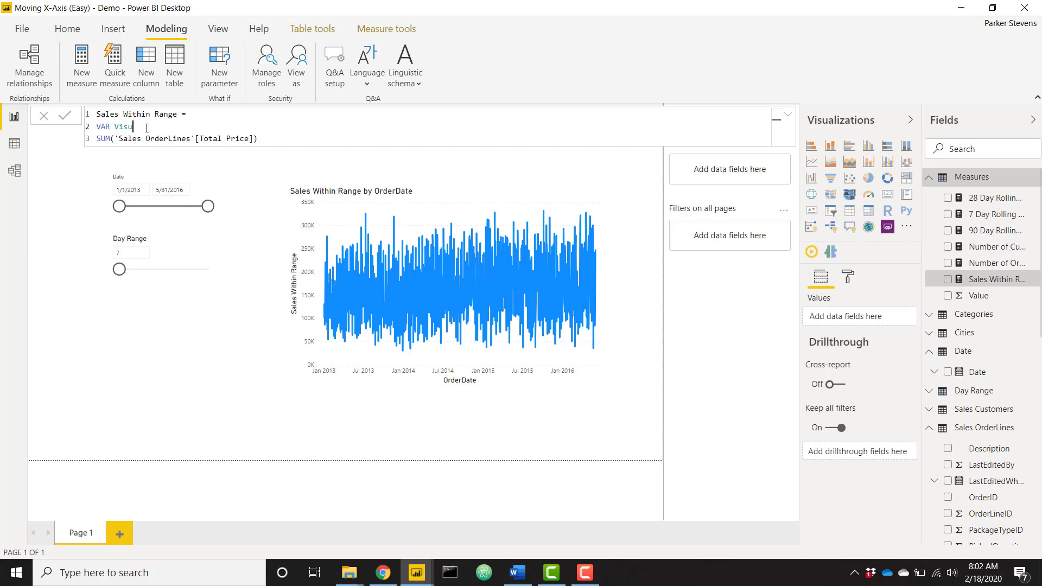
text(alDate = MAX(orde)
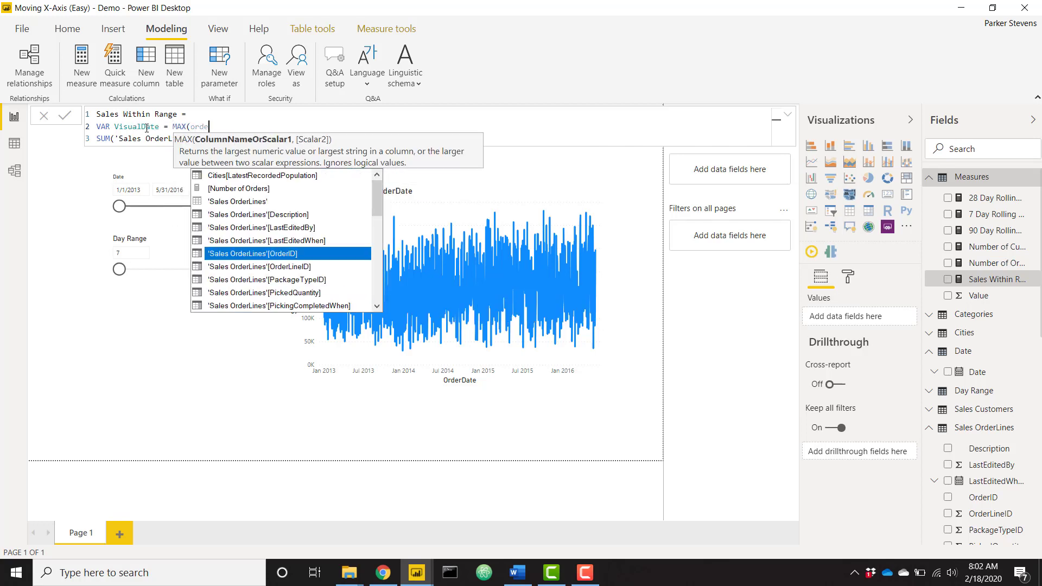
text(rdate)
key(Tab)
text())
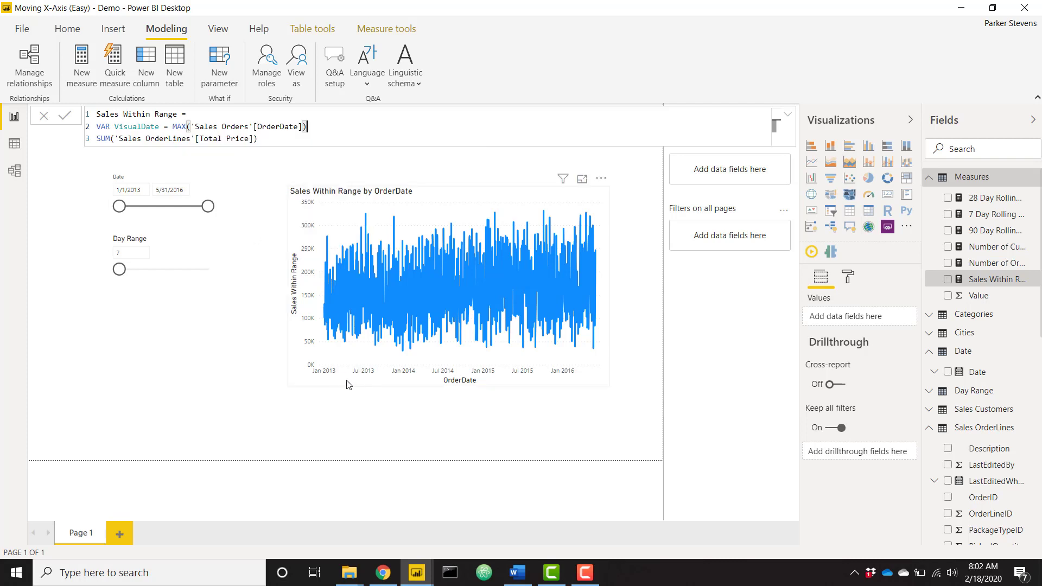
mouse_move(497, 205)
key(shift+Return)
text(VAR)
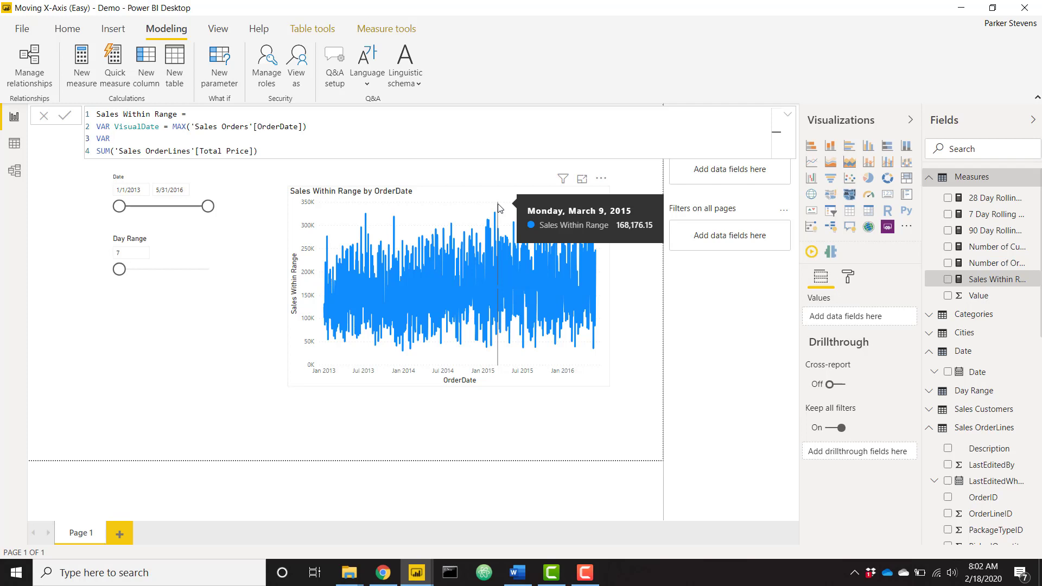
text( SlicerDate = MIN)
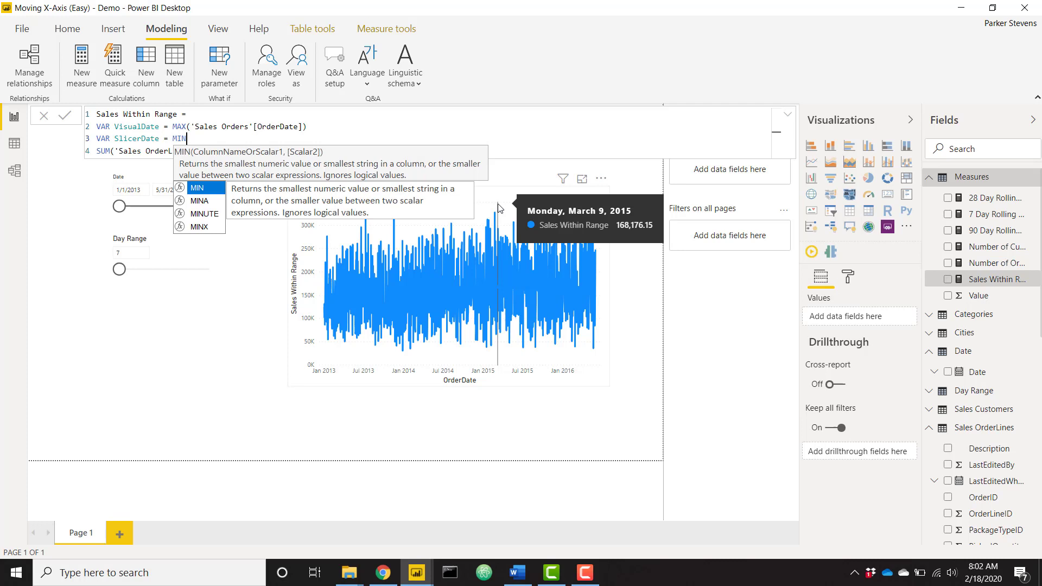
text(('Date'[Date])
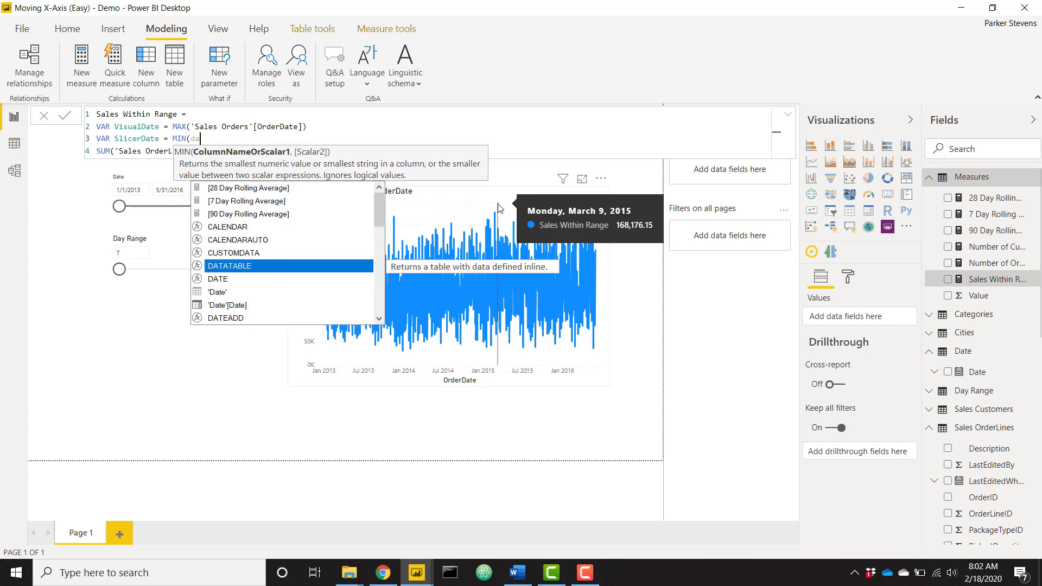
text())
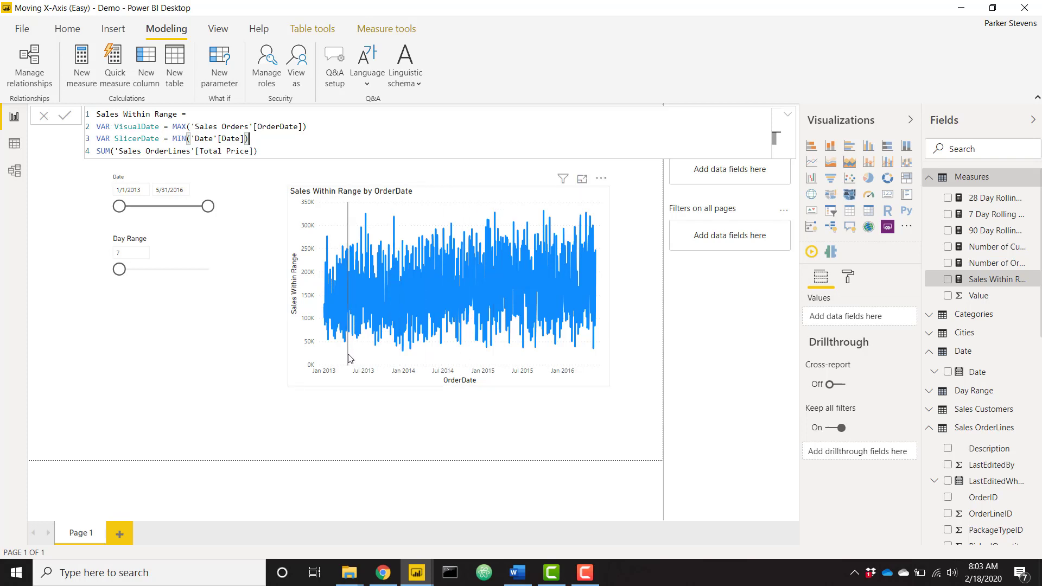
mouse_move(348, 357)
Add RETURN IF with condition VisualDate >= SlicerDate && VisualDate < SlicerDate + Day Range Value.
key(shift+Return)
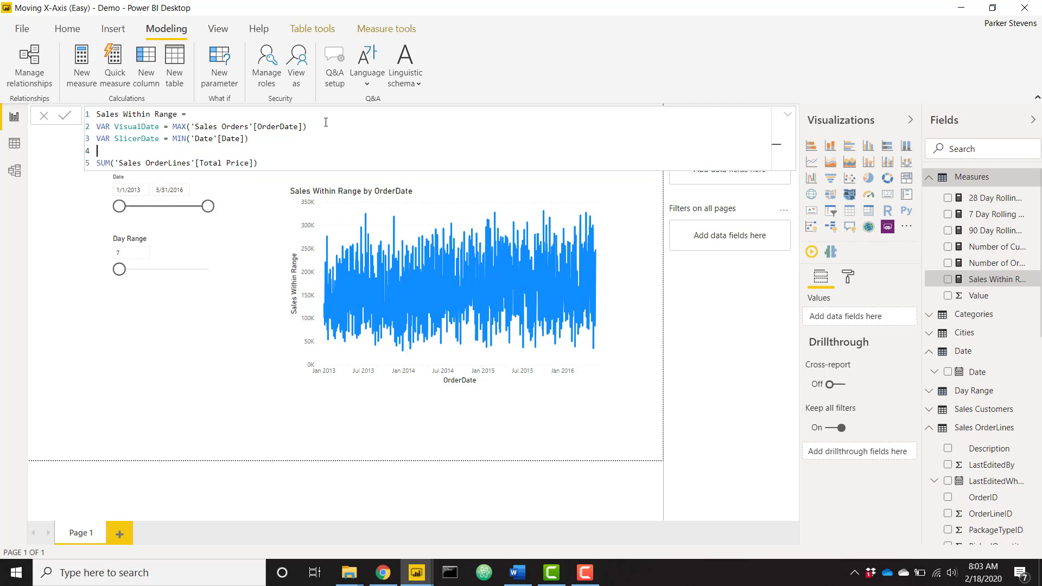
text(RETURN)
key(shift+Return)
text(IF()
key(shift+Return)
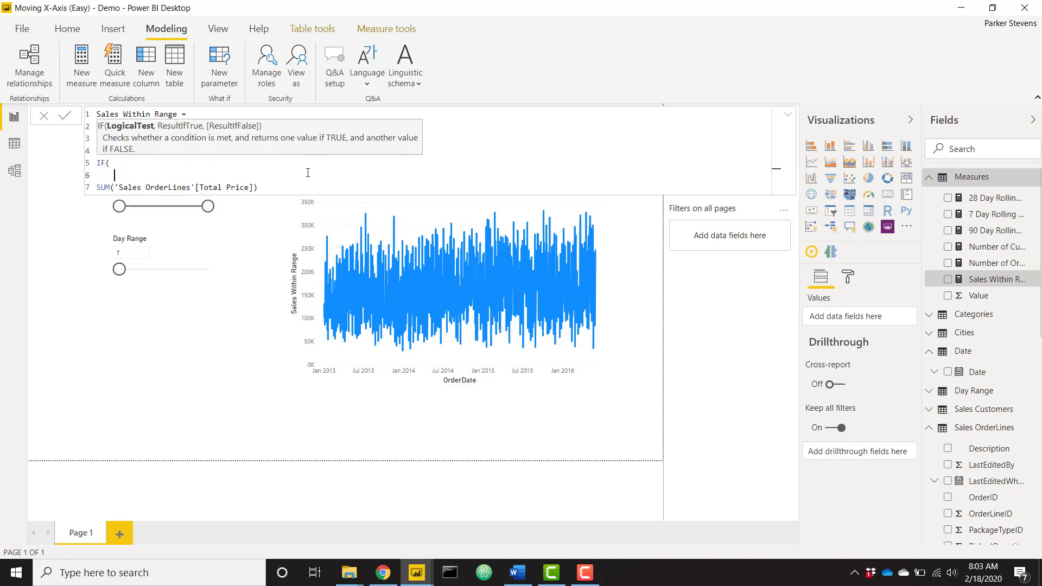
text(VisualDate >= SlicerDate)
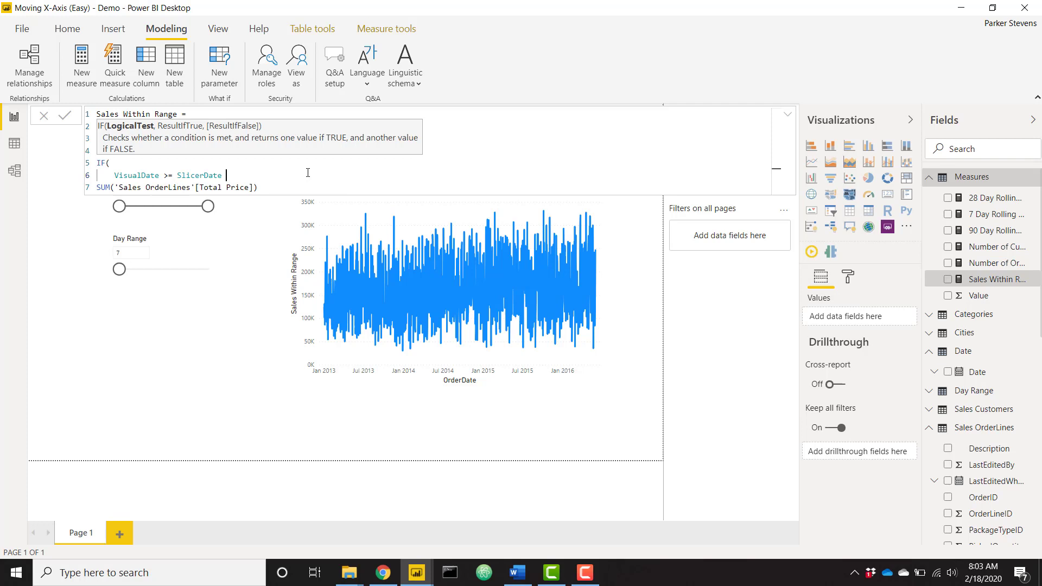
text( && vis)
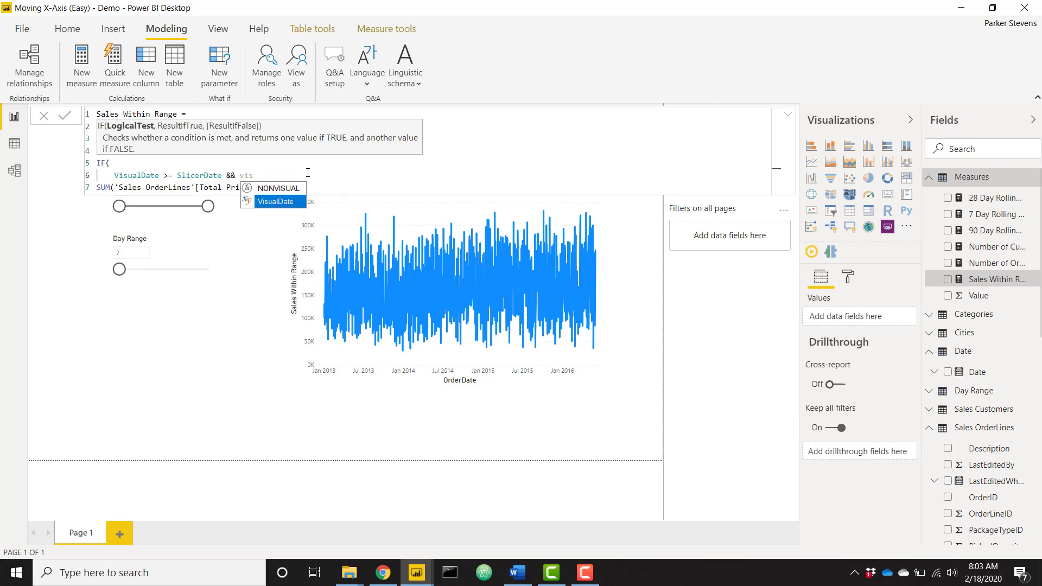
key(Tab)
text(< slic)
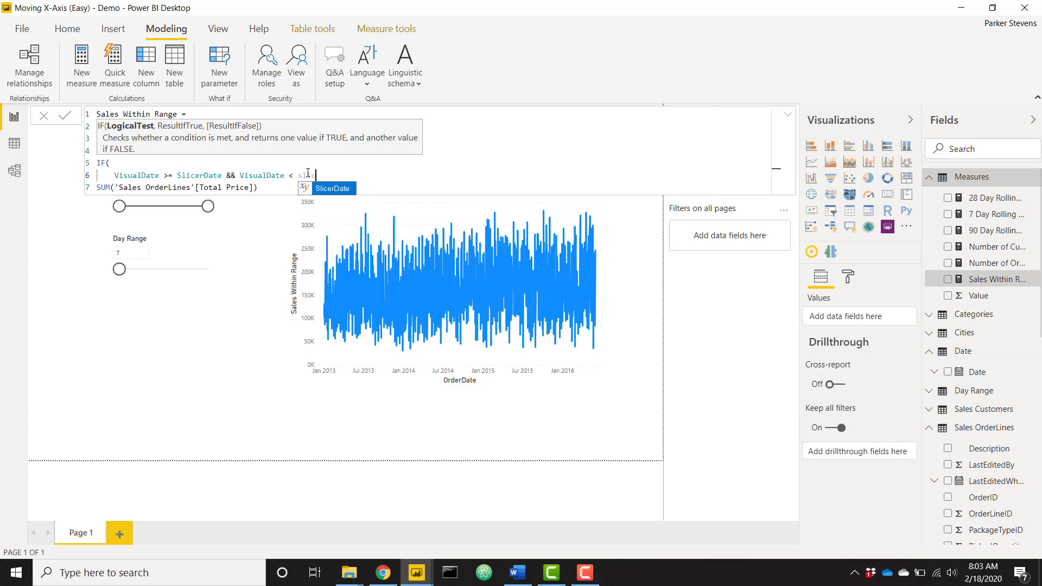
key(Tab)
text(+ d)
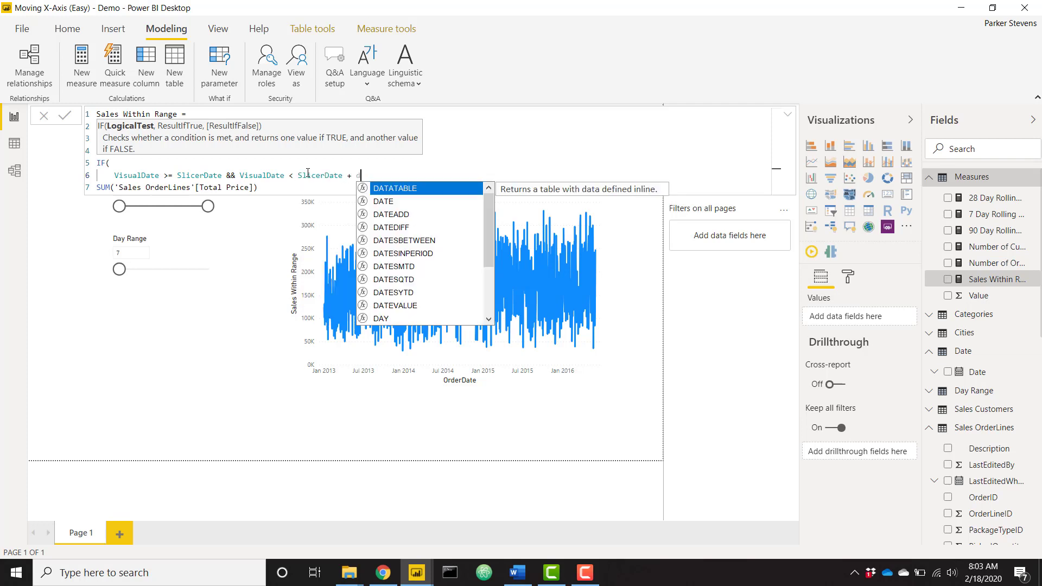
text(ay)
key(Down)
key(Tab)
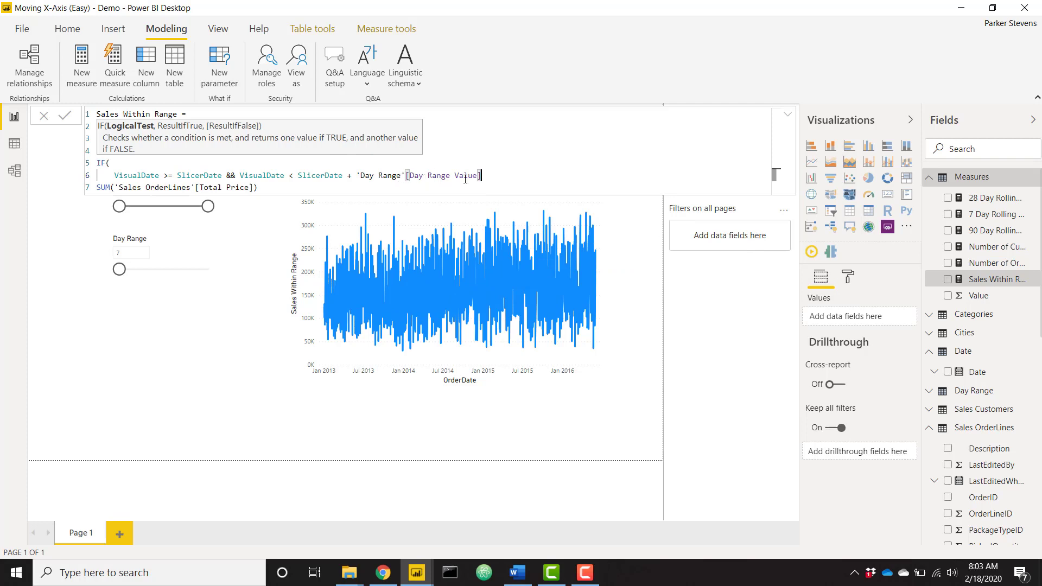
text(,)
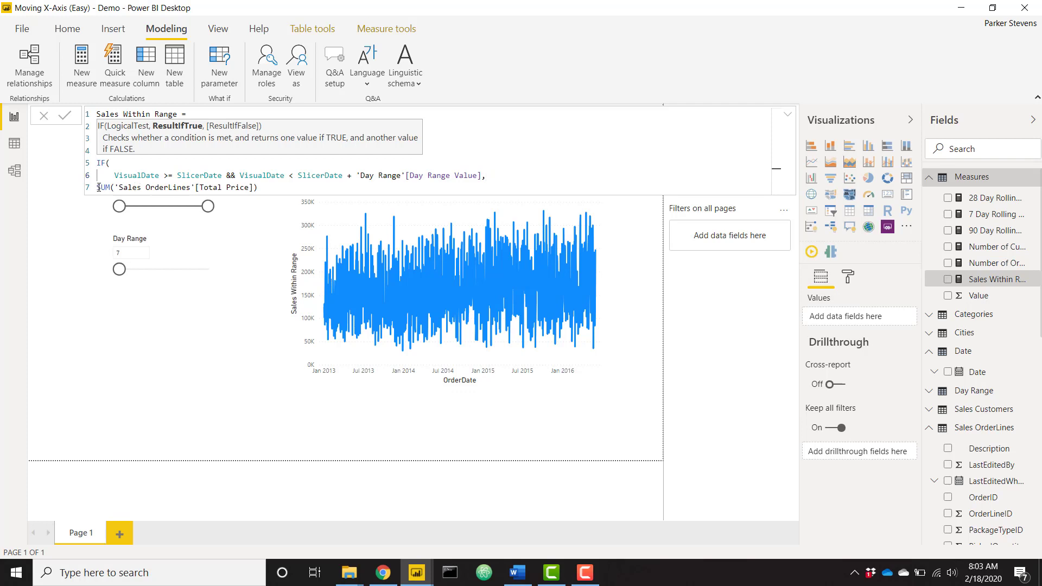
Make SUM the true result and BLANK() the false result, close IF, and commit the measure.
key(Tab)
click(316, 186)
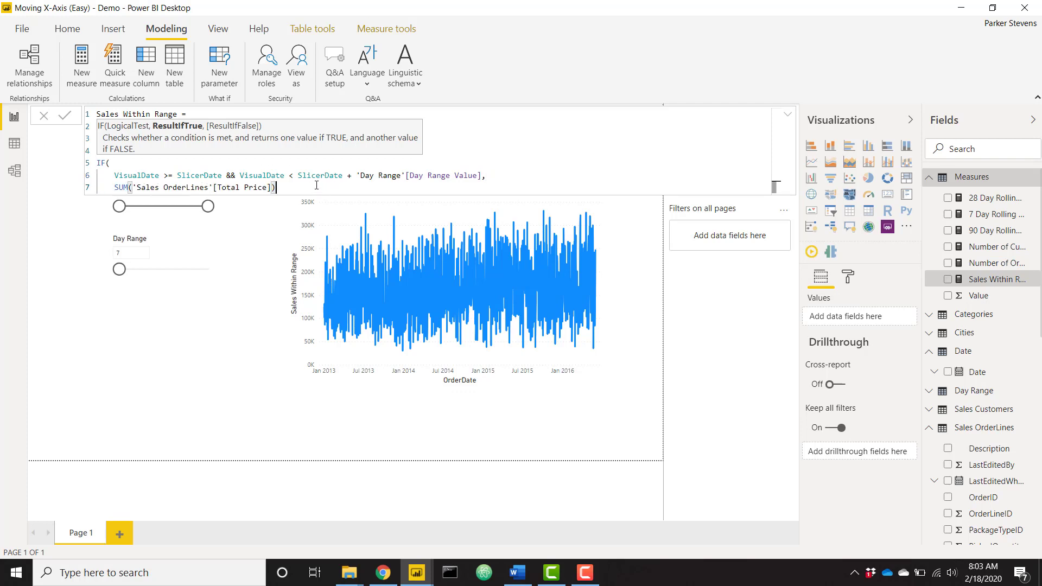
text(,)
key(shift+Return)
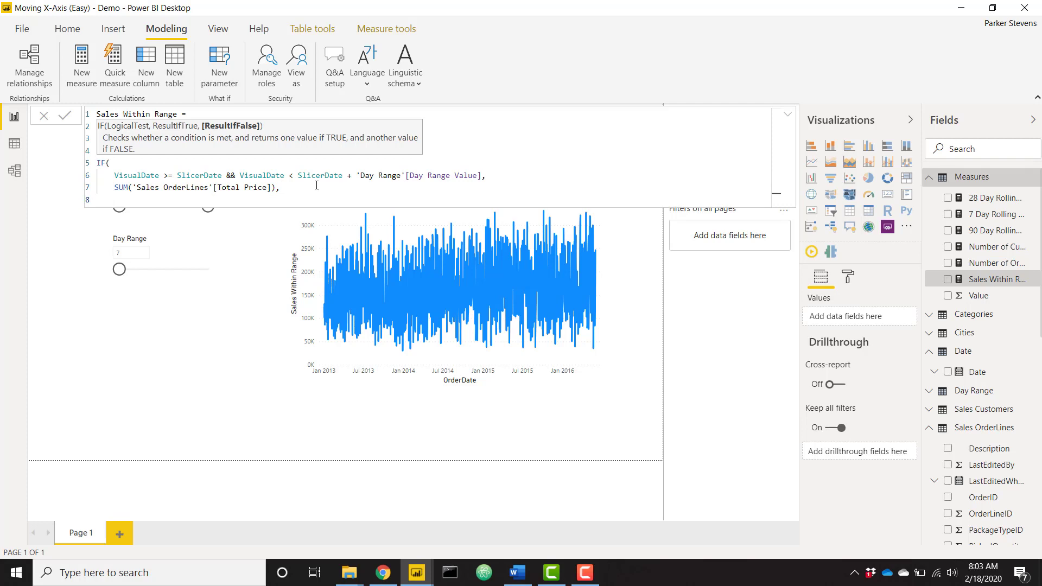
text(BLANK())
key(shift+Return)
text())
key(Return)
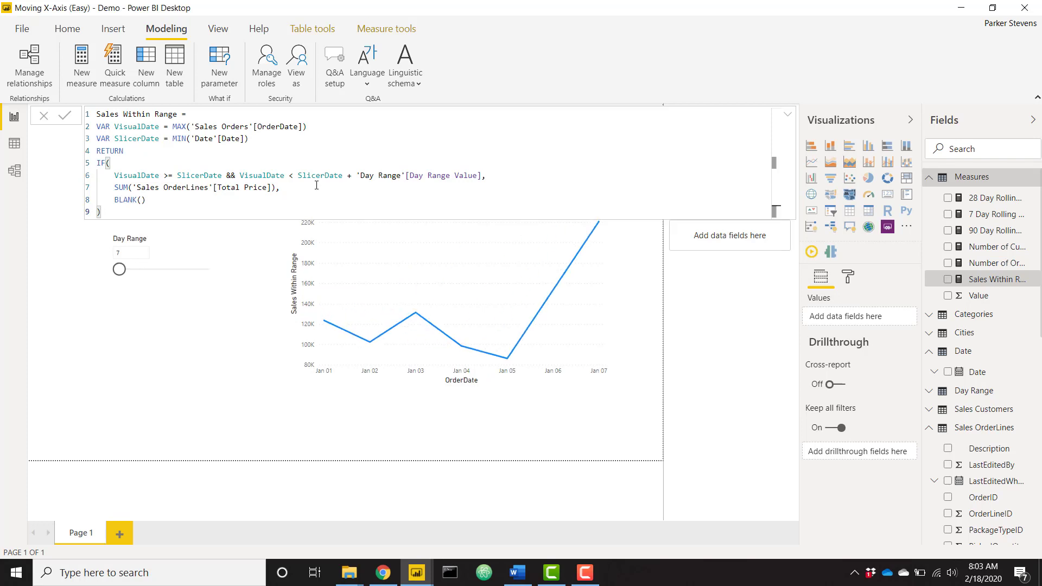
Shrink the formula bar to one line, exposing the chart, Date slicer and Day Range slicer.
mouse_move(426, 296)
click(787, 114)
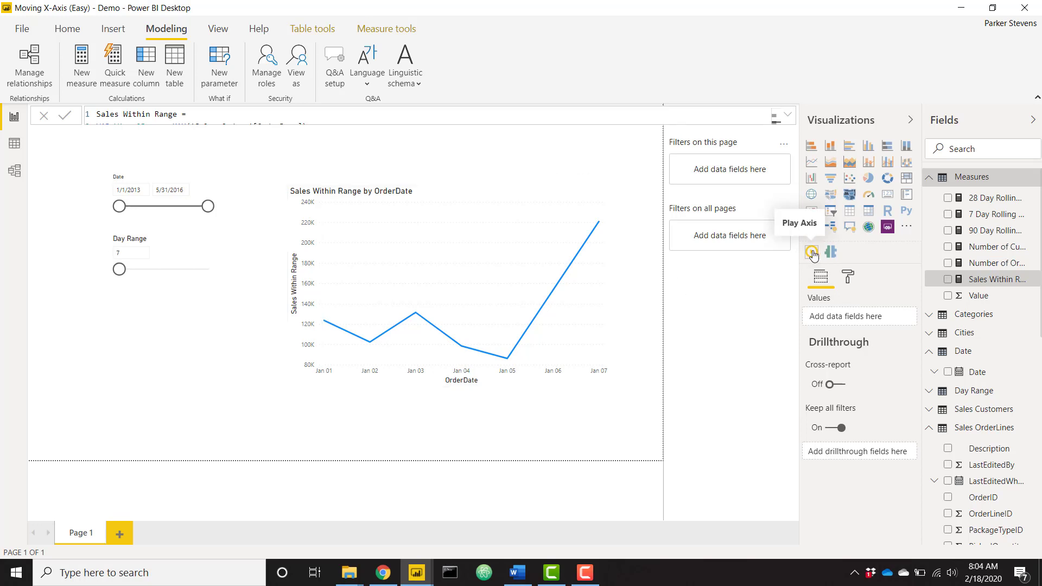
click(906, 229)
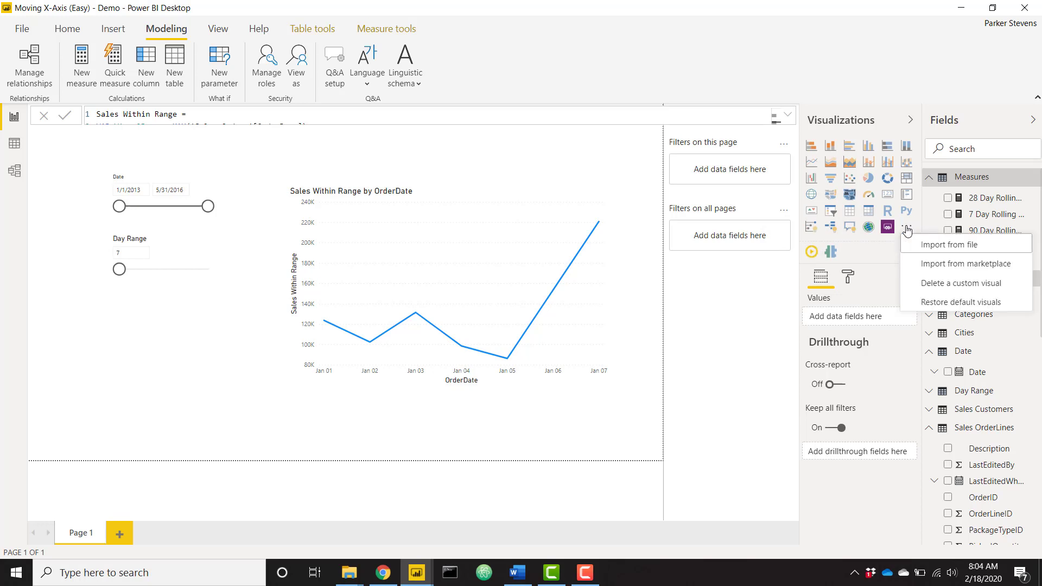
click(956, 265)
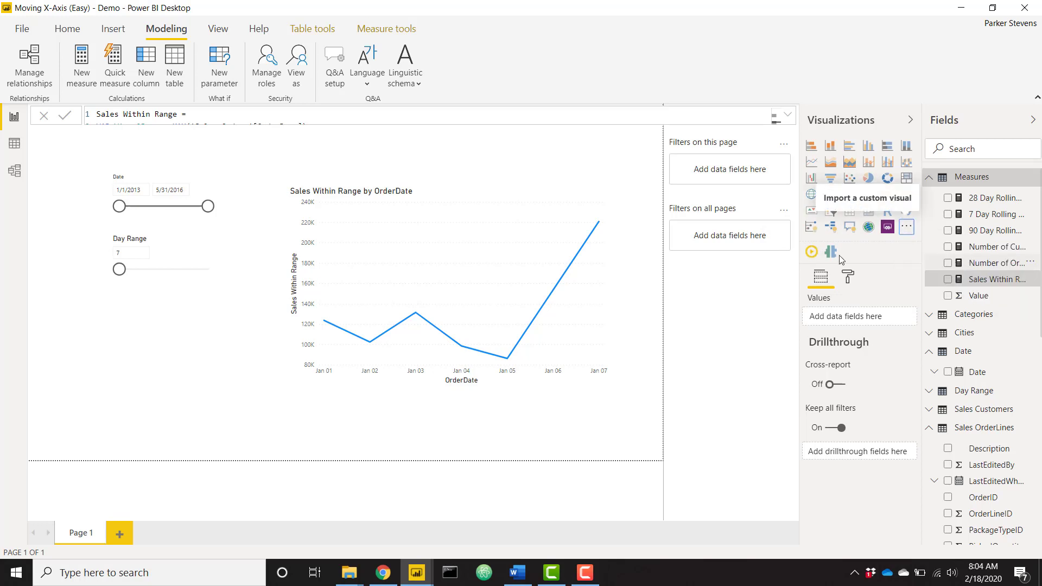
click(291, 163)
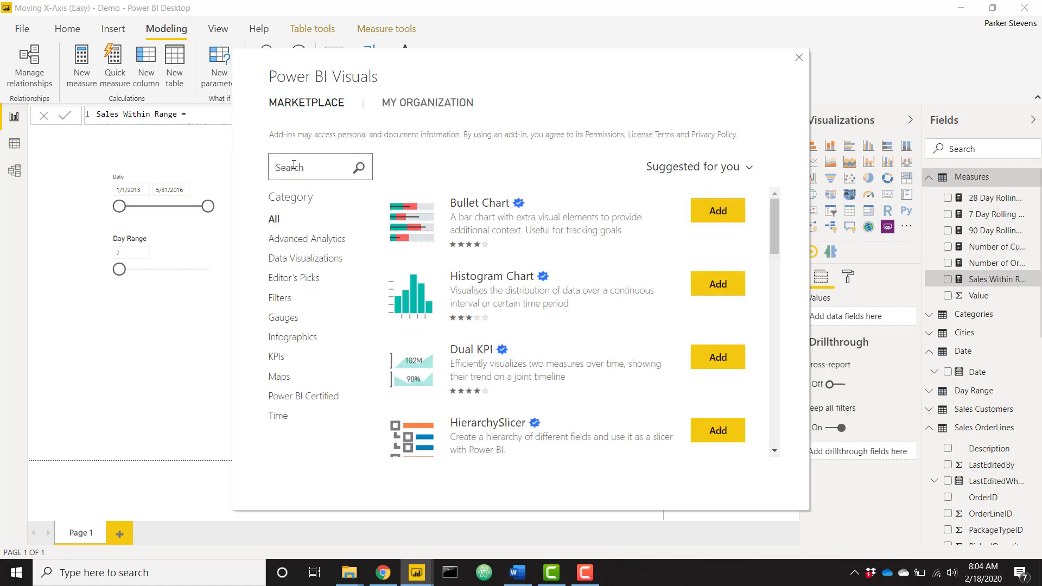
text(play)
key(Return)
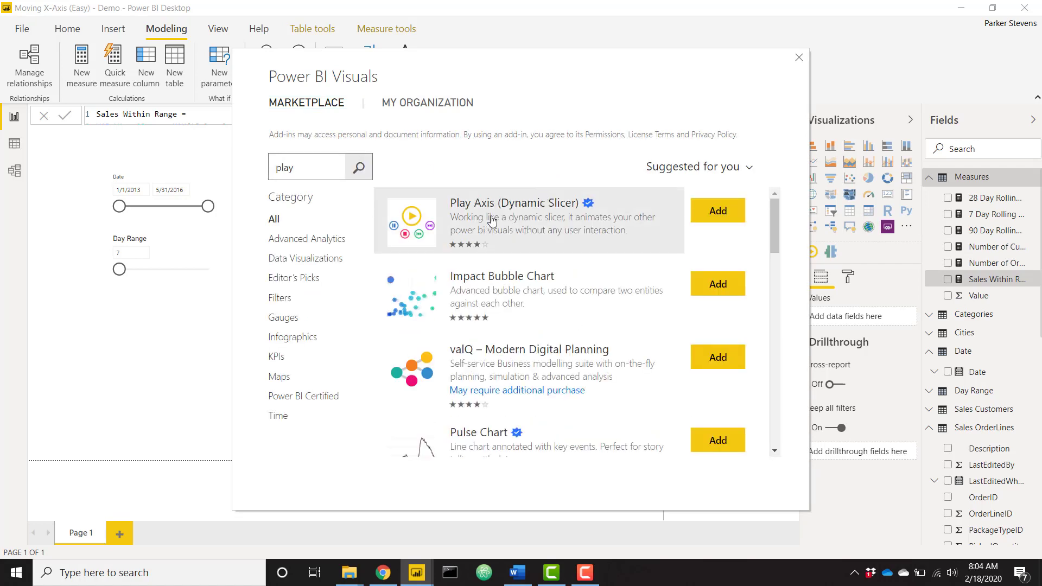
click(797, 58)
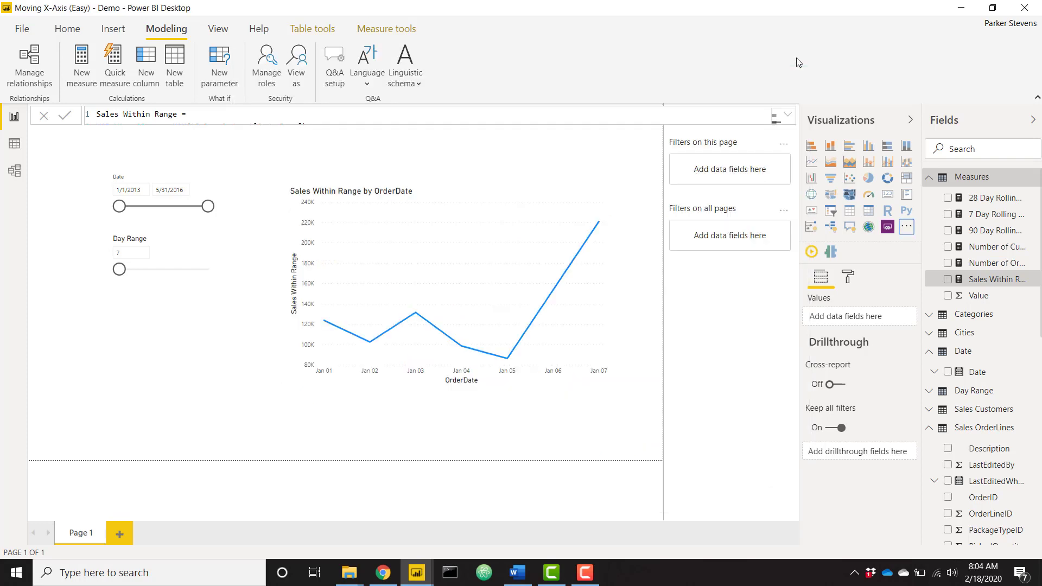
Add a Play Axis below the Day Range slicer, driven by plain Date instead of Date Hierarchy.
click(812, 251)
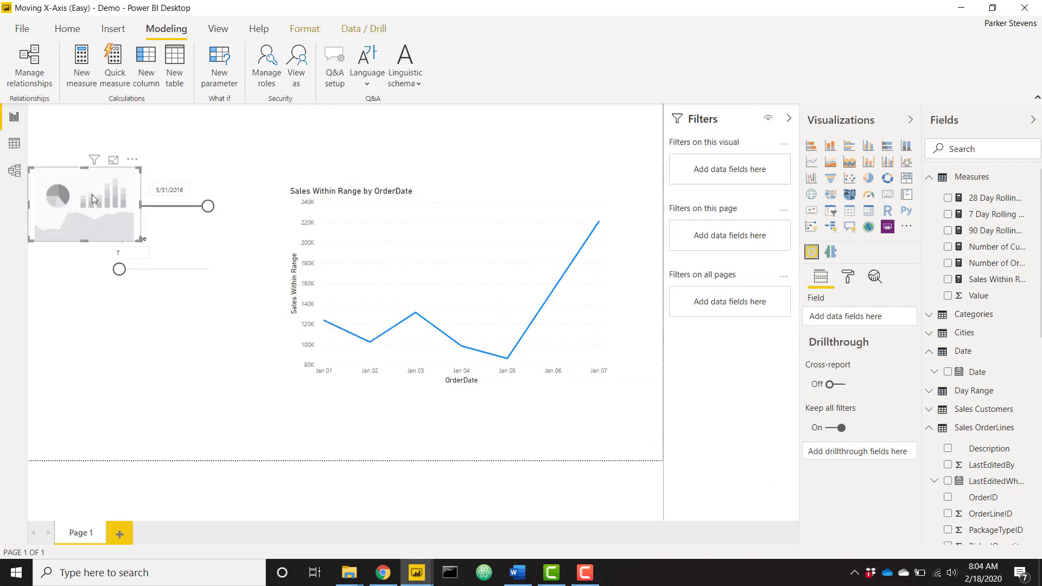
drag(92, 194, 176, 325)
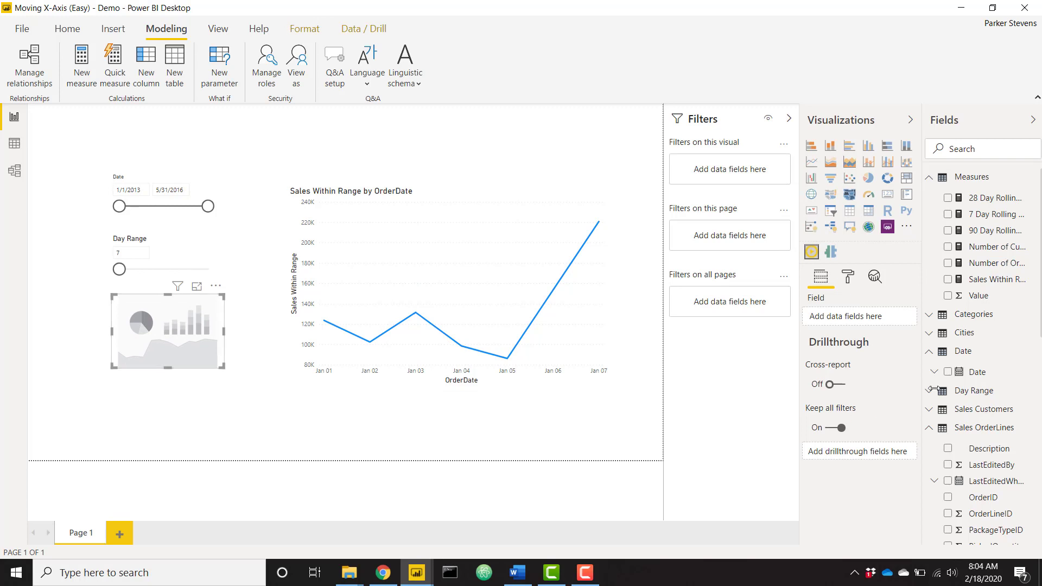
drag(985, 373, 858, 317)
click(899, 318)
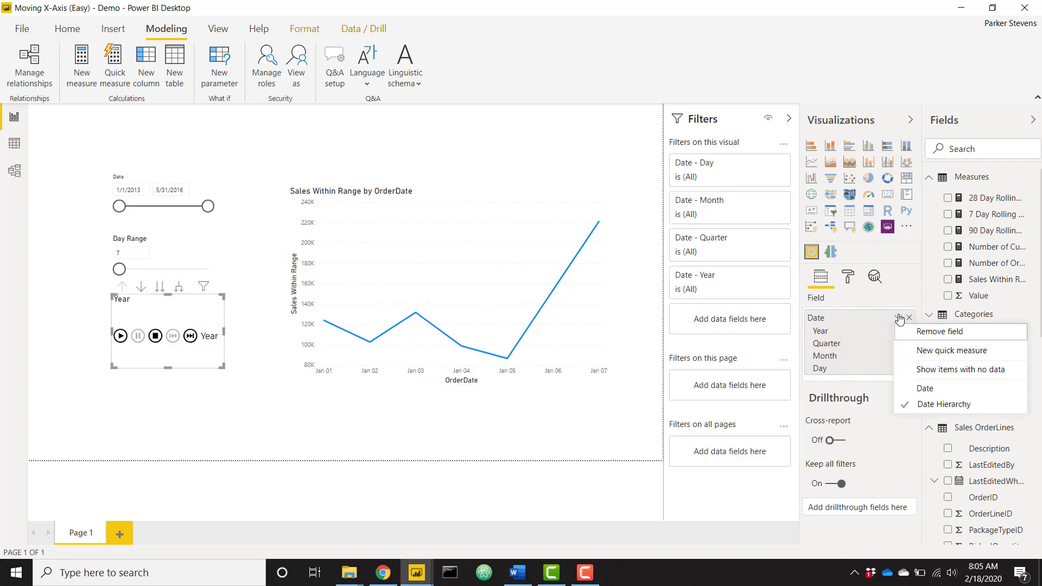
click(952, 389)
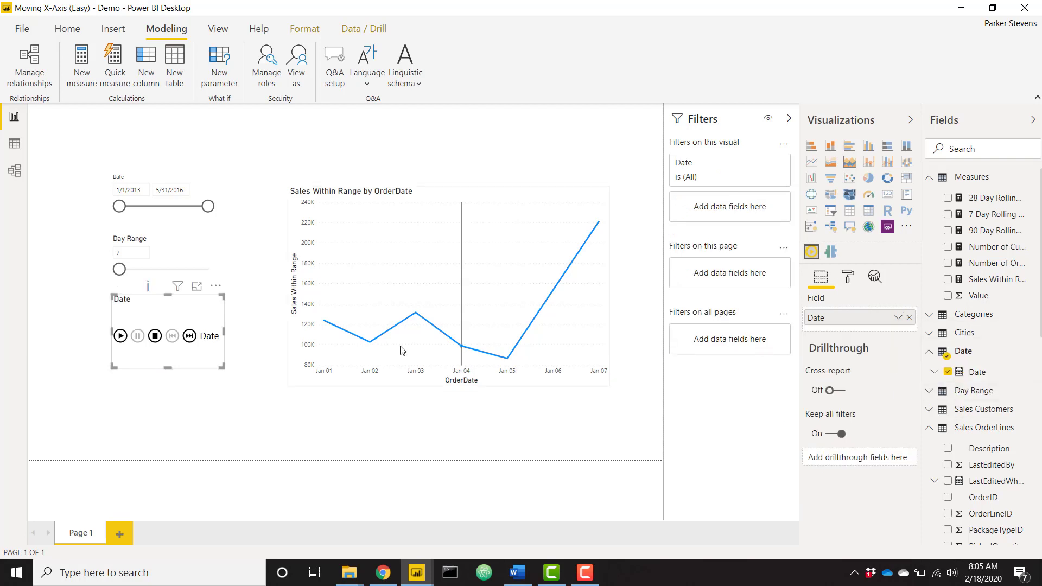
drag(195, 310, 193, 317)
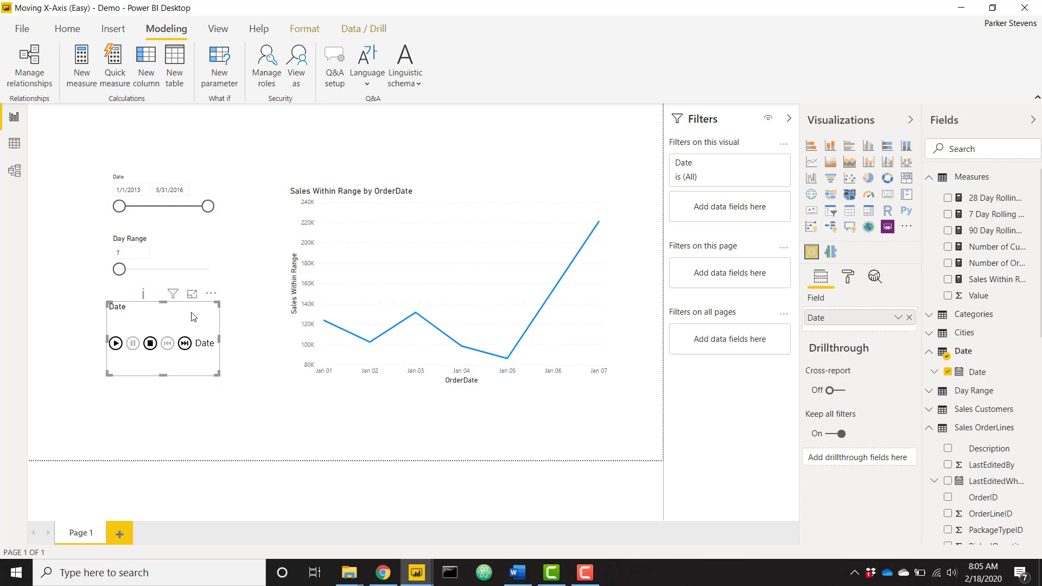
Play the date animation, then stop it to reset to the start.
click(116, 343)
click(115, 343)
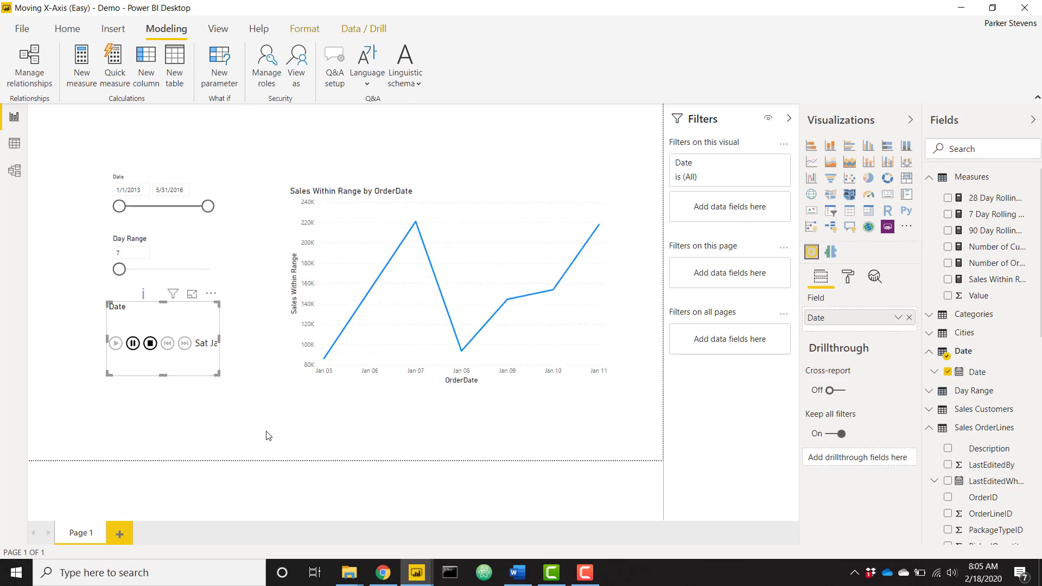
click(151, 343)
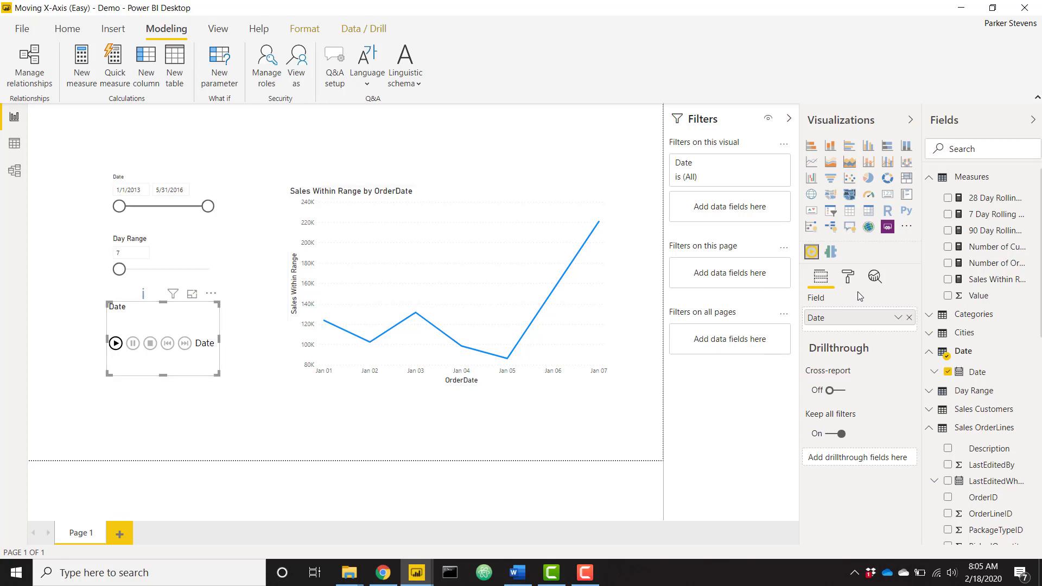
Turn on Play Axis Auto Start and Loop at 500 ms, and set Day Range to 42.
click(848, 278)
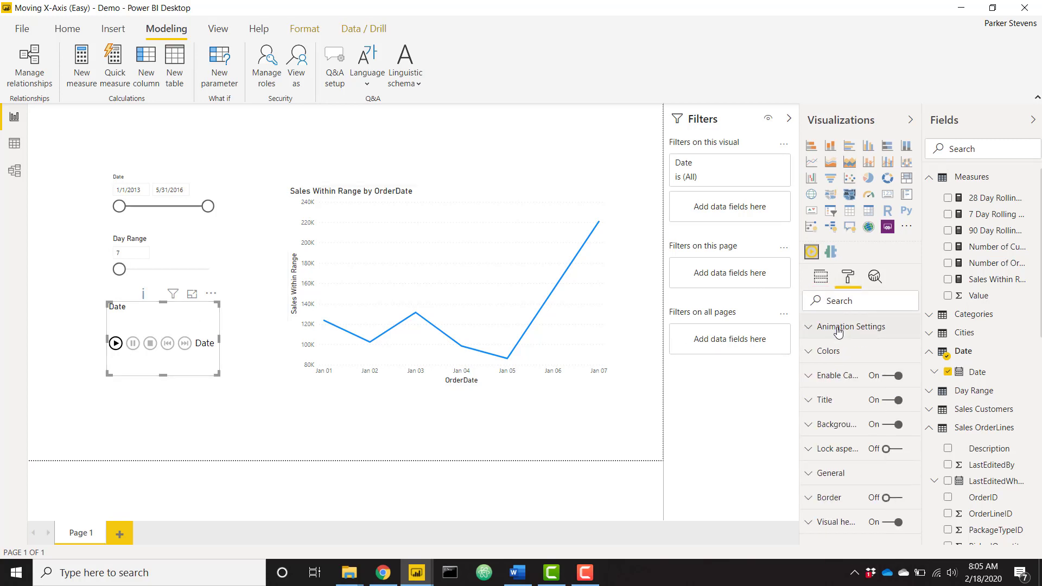
click(839, 328)
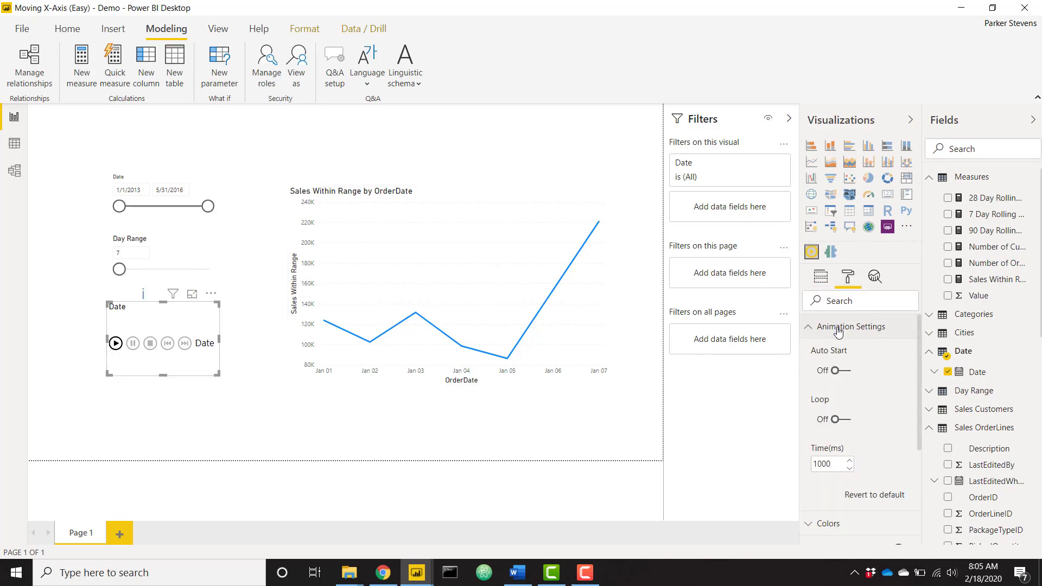
click(838, 372)
click(838, 419)
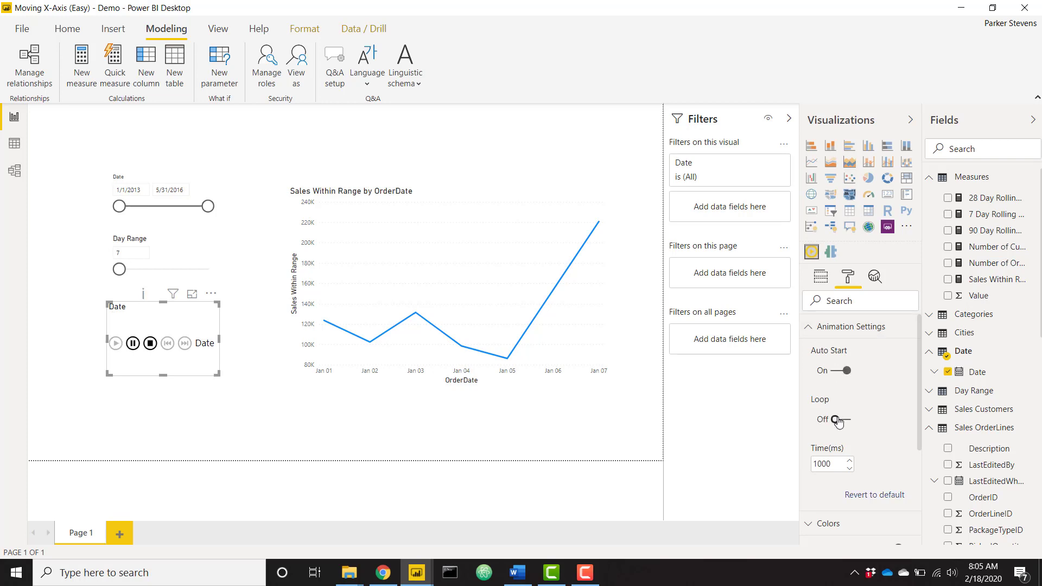
double_click(831, 465)
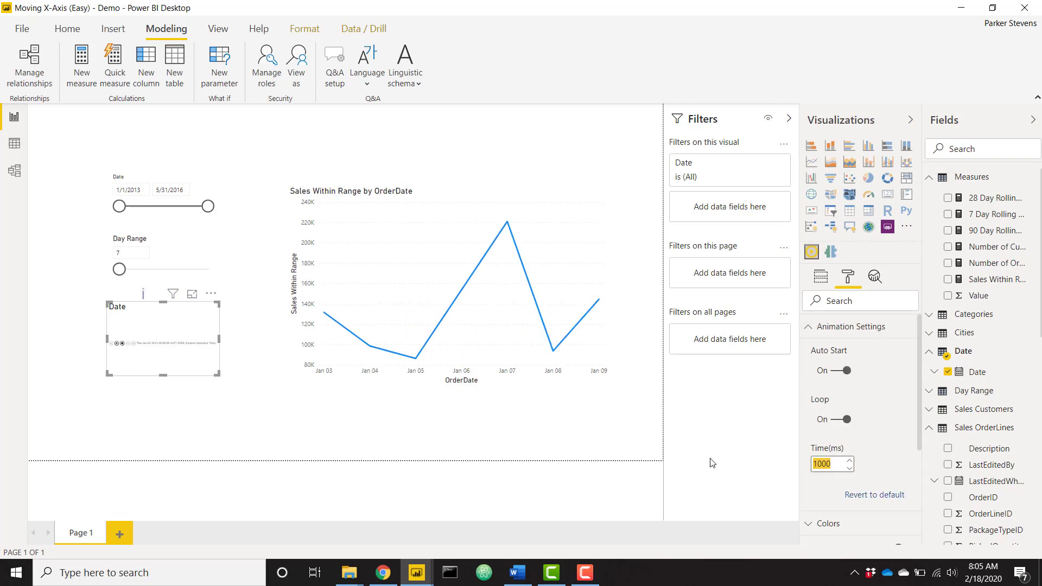
text(500)
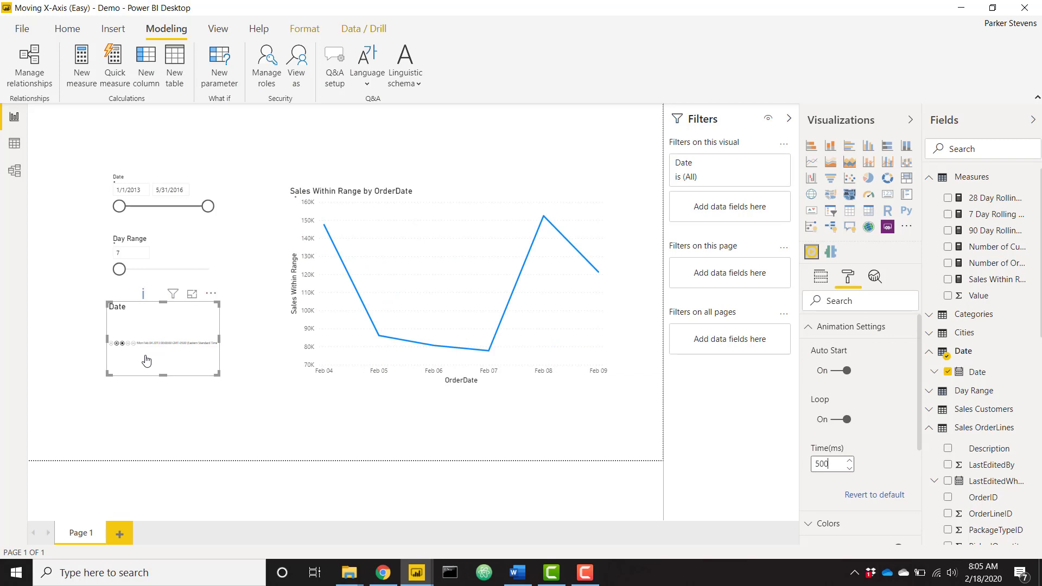
click(115, 344)
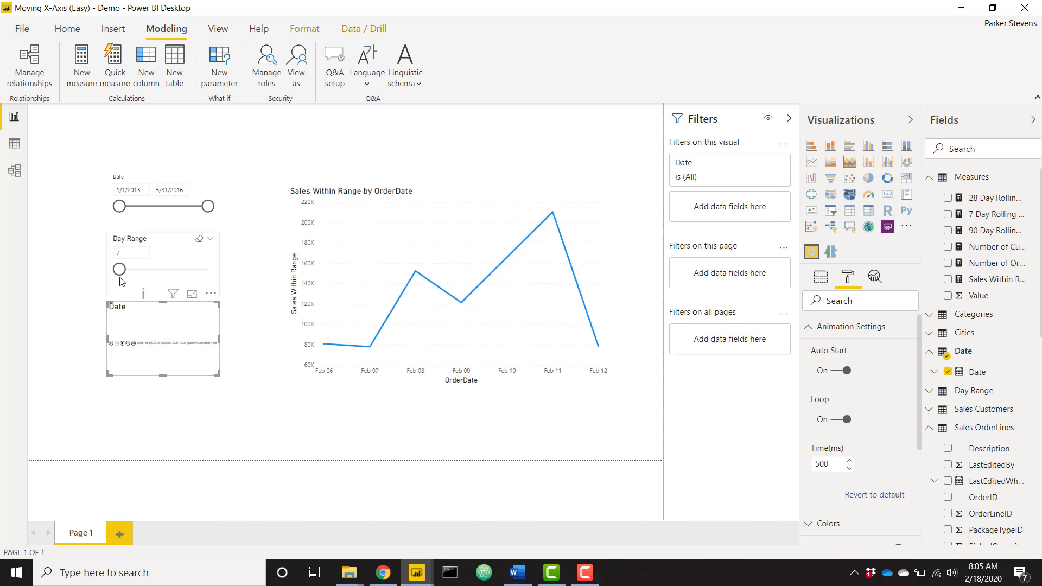
drag(119, 269, 158, 271)
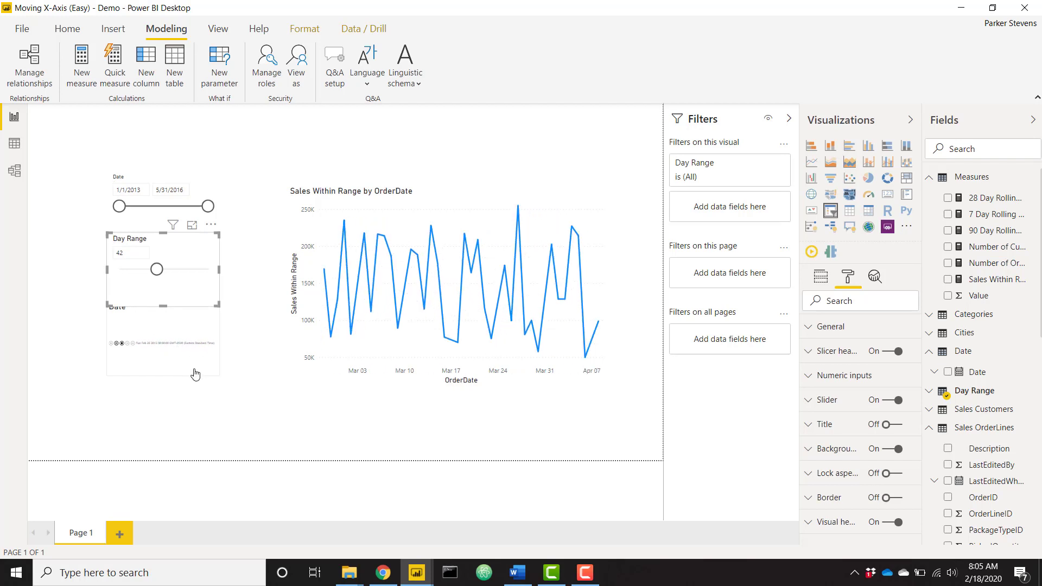
In Data view, create column Date Text = FORMAT('Date'[Date],"m/d/yyyy") in the Date table.
click(14, 144)
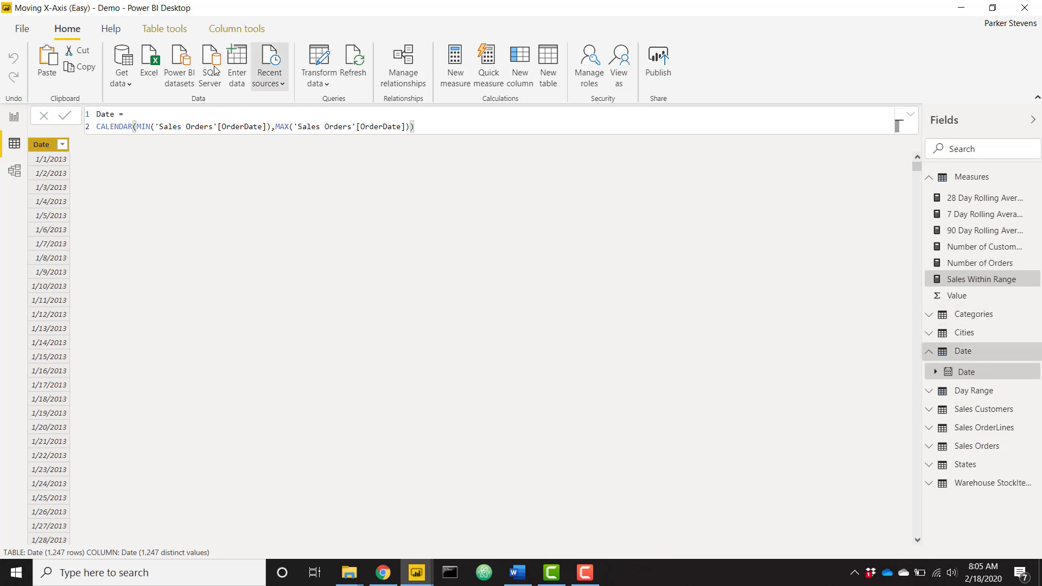
right_click(40, 145)
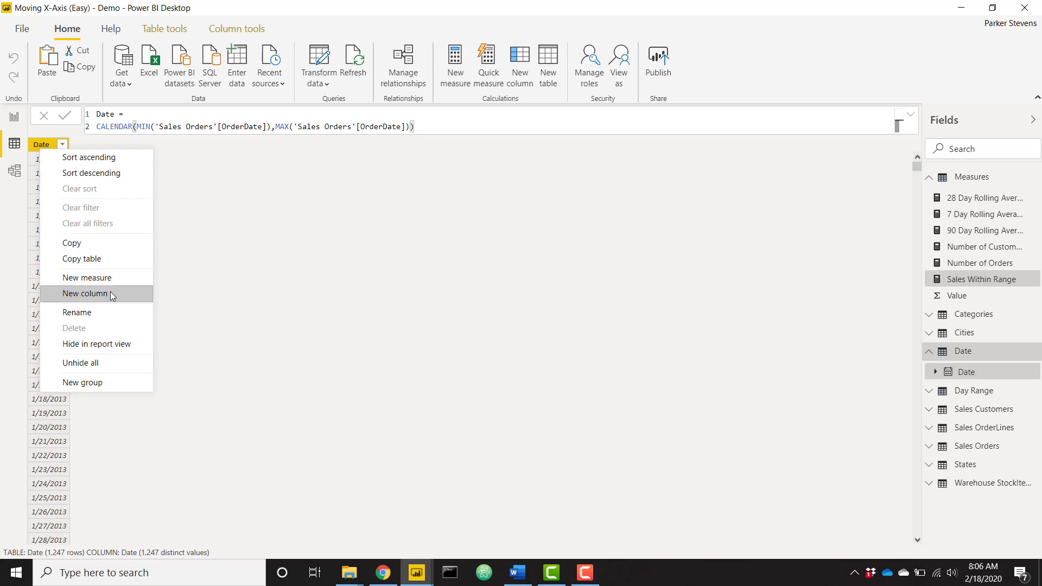
key(Escape)
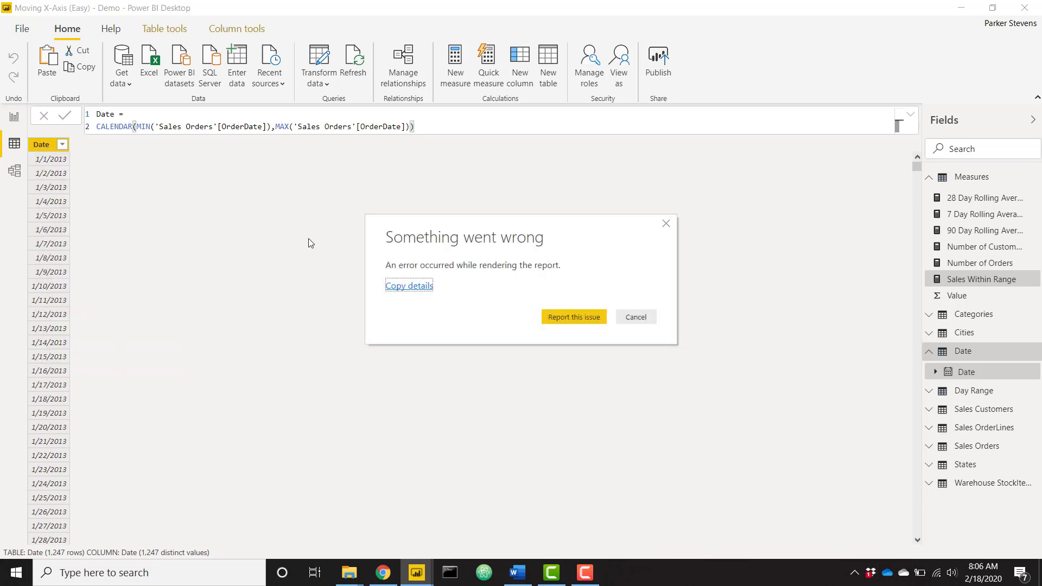
click(634, 317)
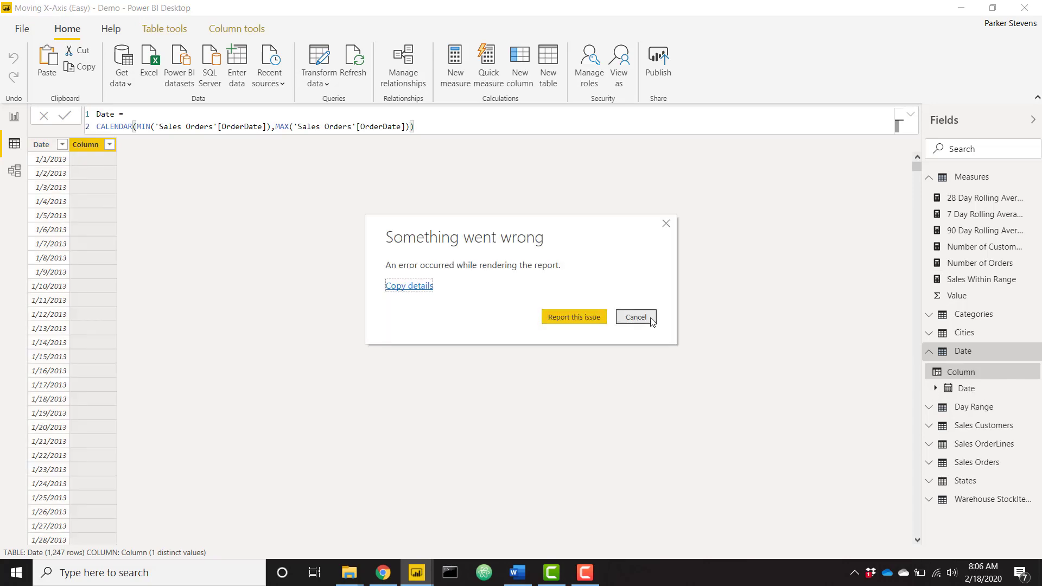
click(651, 320)
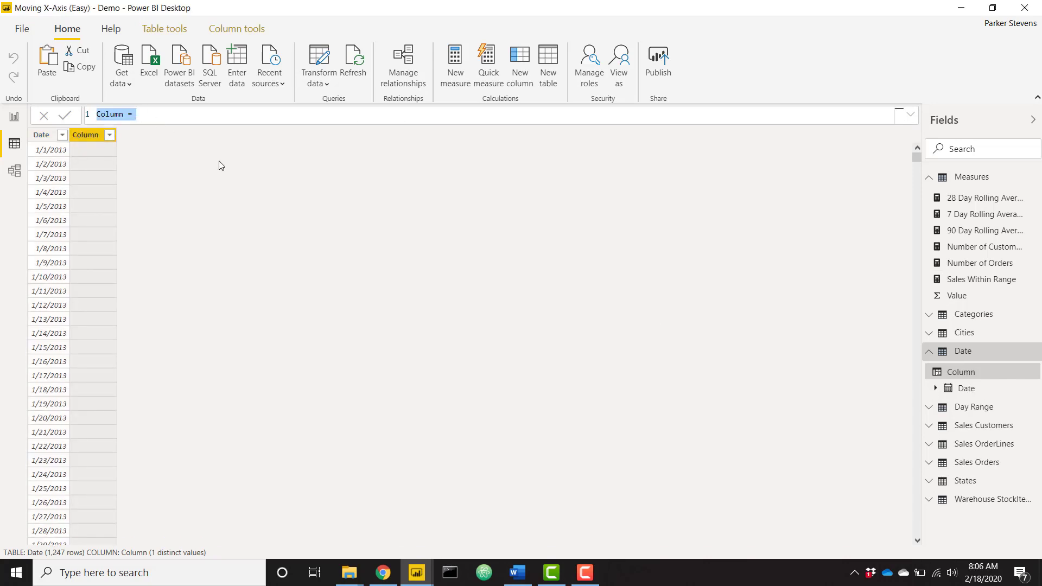
text(Date Text = FORMAT('Da)
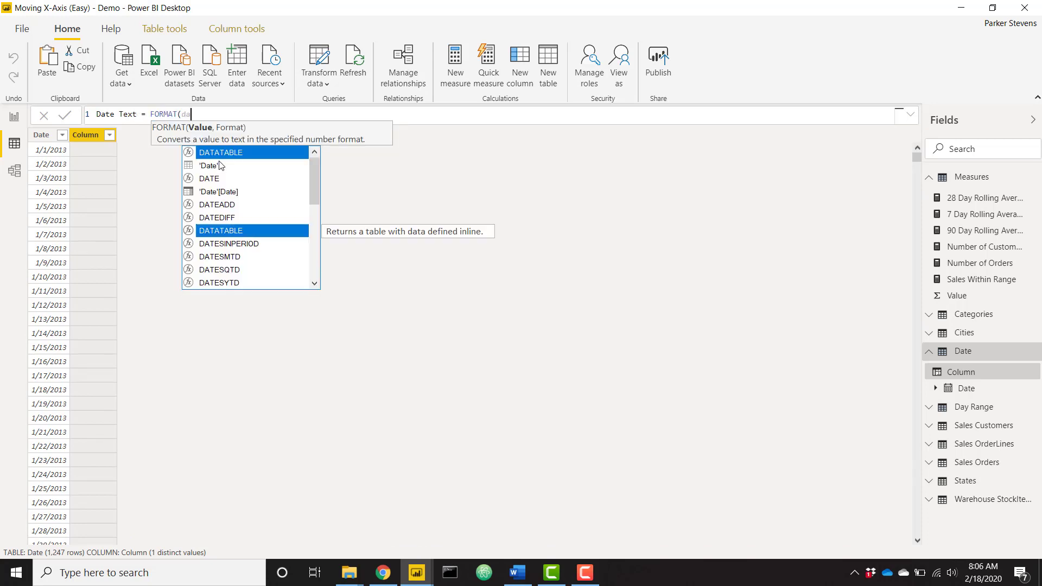
key(Down)
key(Down)
key(Tab)
text(,)
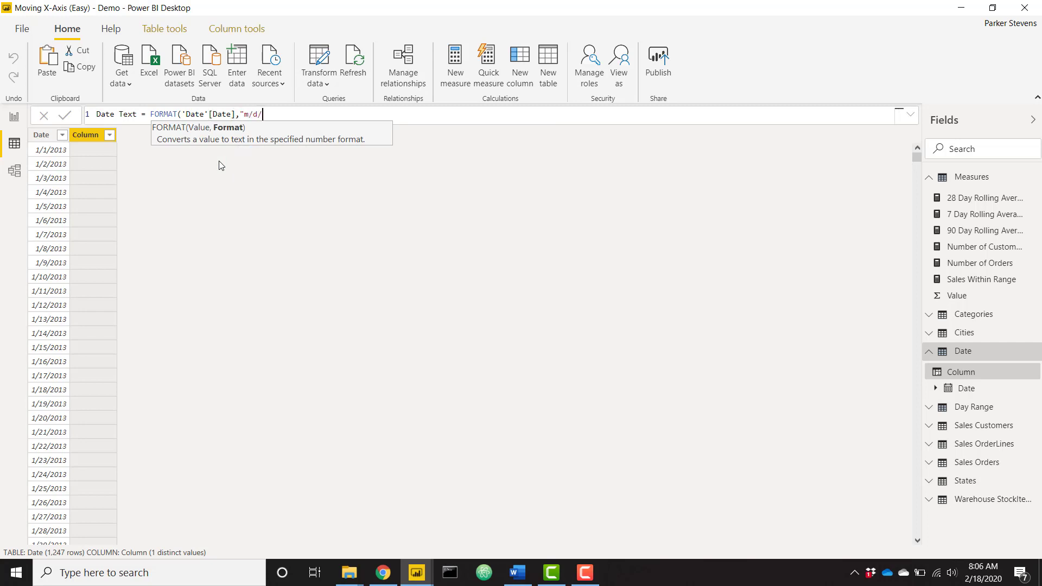
text("m/d/yyyy"))
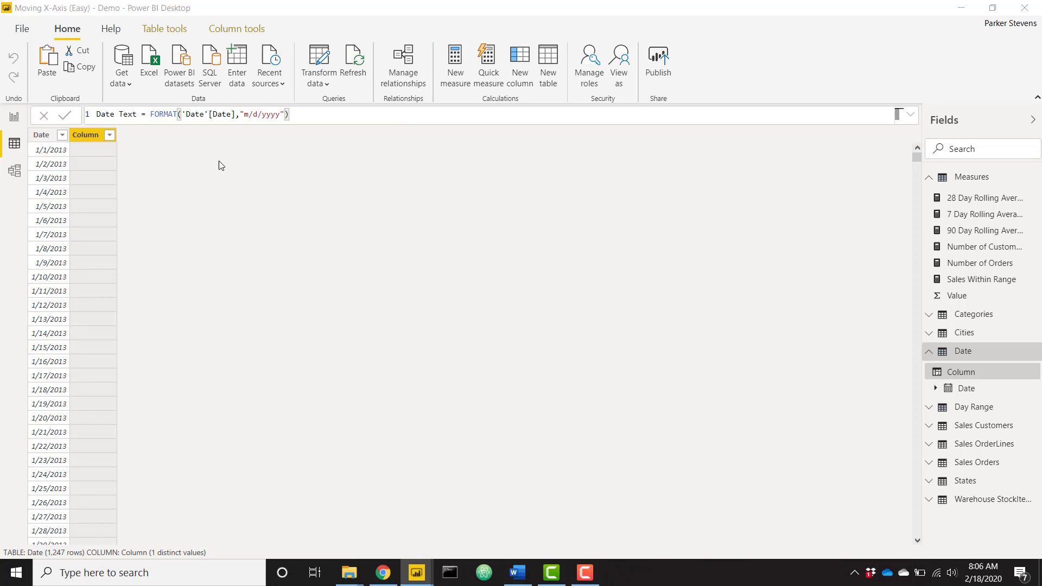
key(Return)
click(636, 318)
click(636, 318)
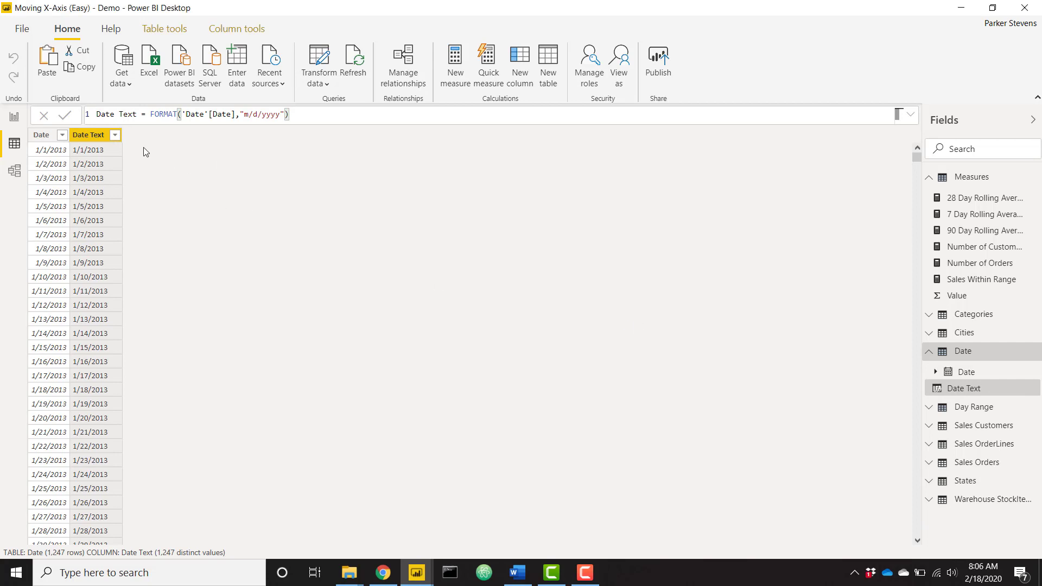
Sort the Date Text column by the Date column and dismiss the error messages.
click(257, 33)
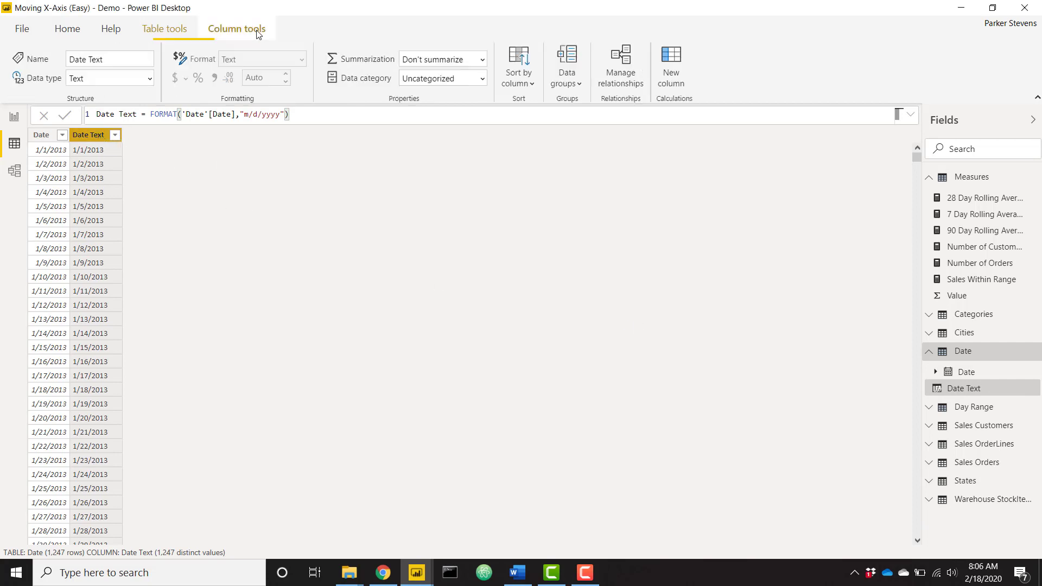
click(535, 85)
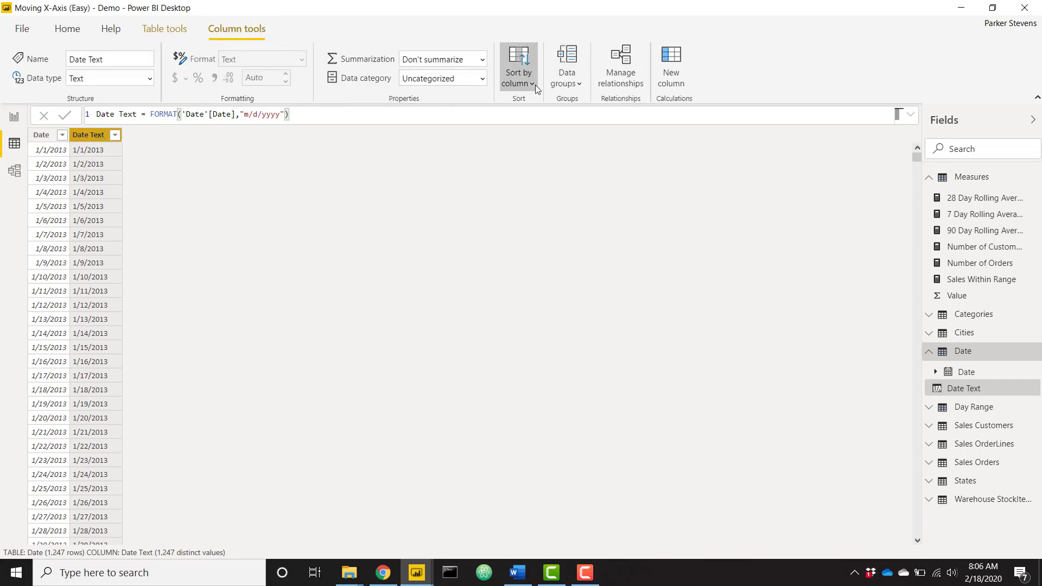
click(529, 122)
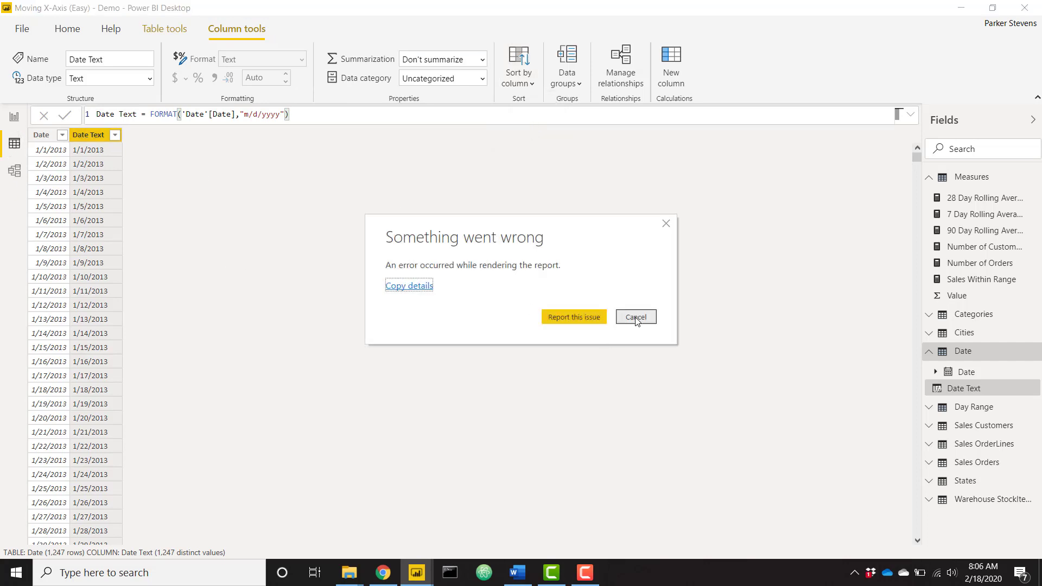
click(637, 321)
click(629, 316)
On the report, replace Date with Date Text in the Play Axis field and widen the visual.
click(15, 117)
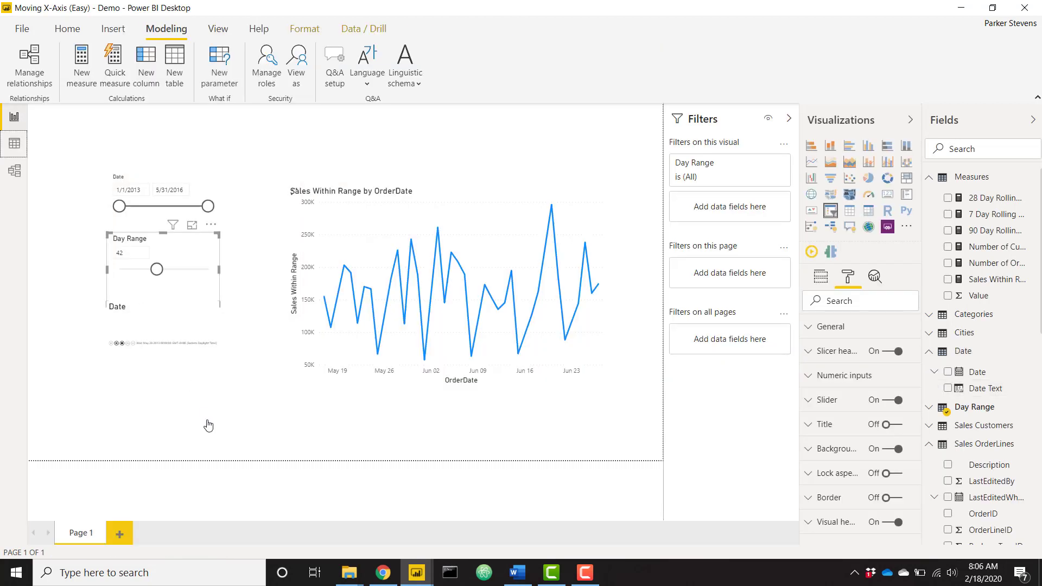
click(185, 339)
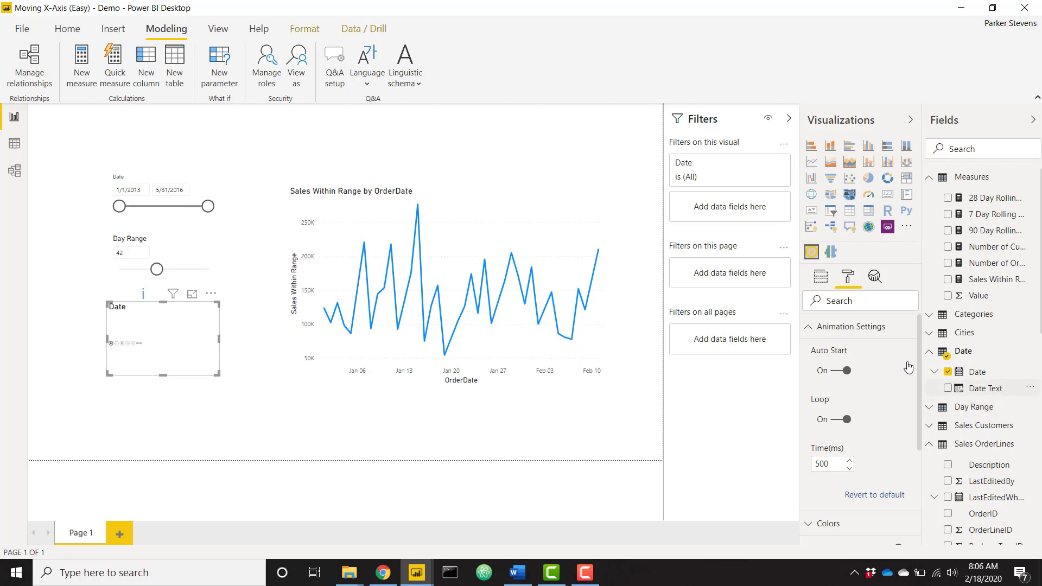
click(818, 285)
drag(982, 388, 871, 328)
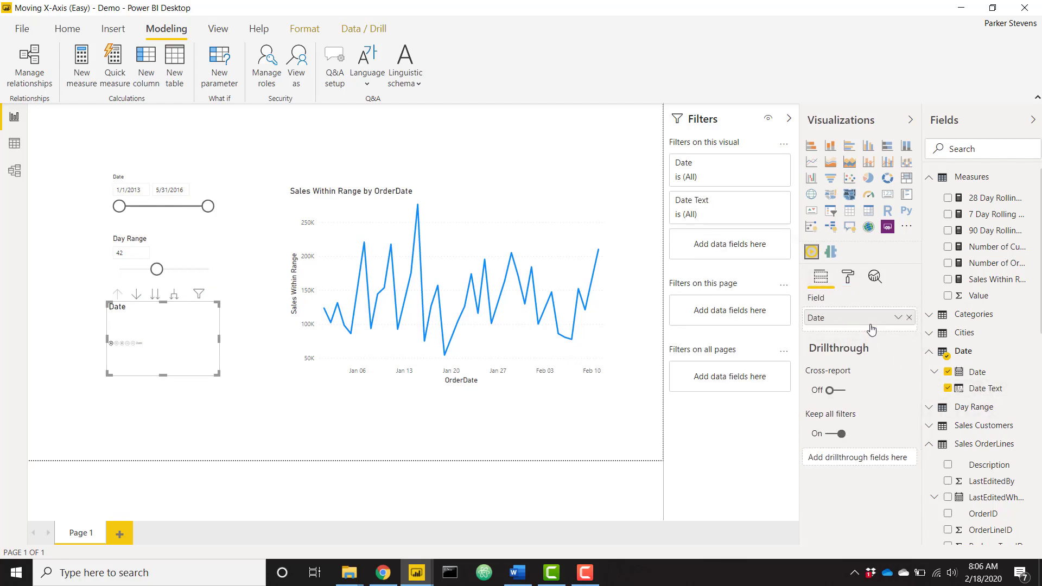
click(909, 318)
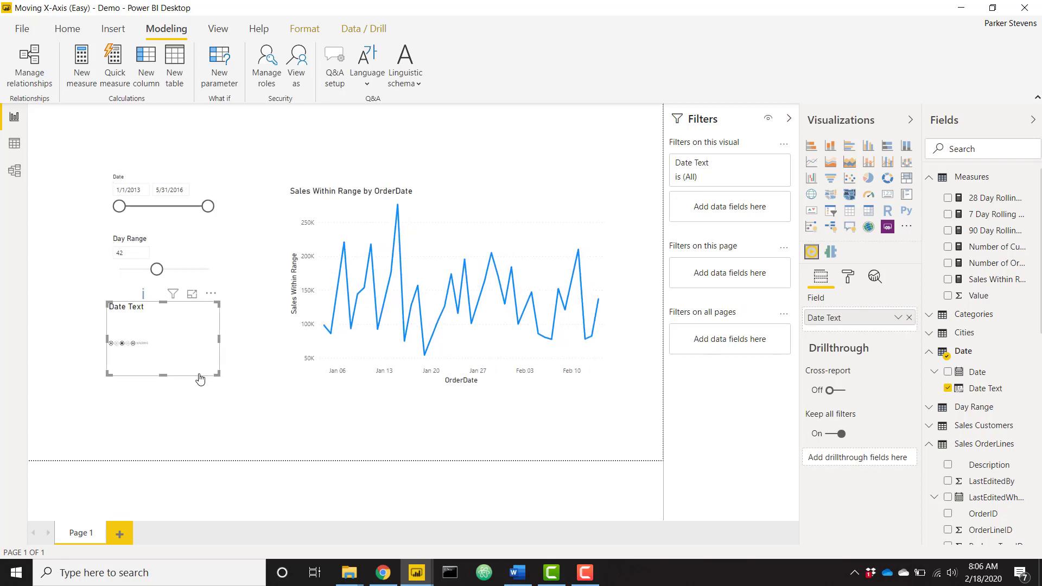
drag(216, 374, 261, 360)
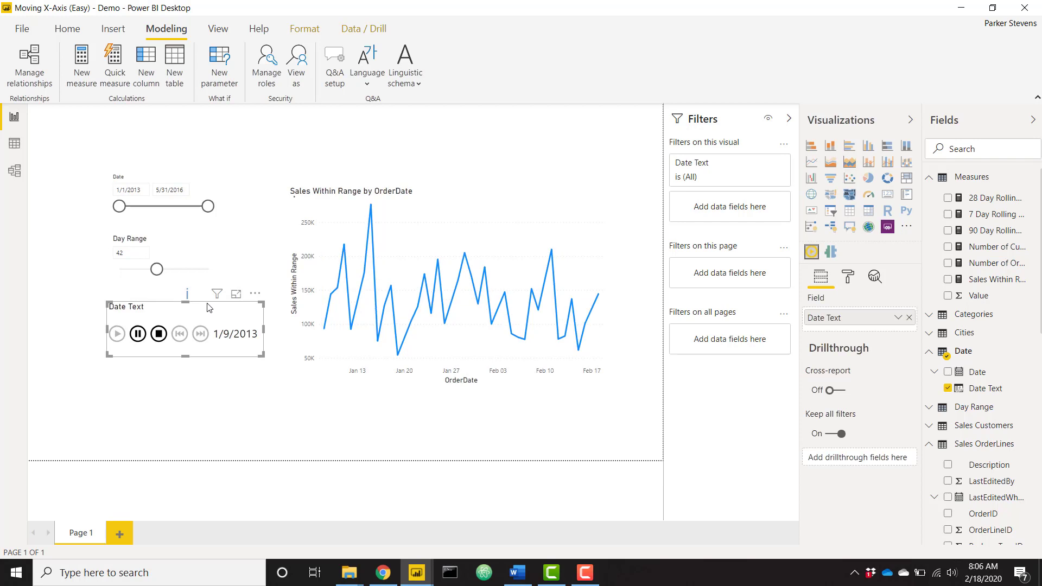
drag(209, 307, 195, 308)
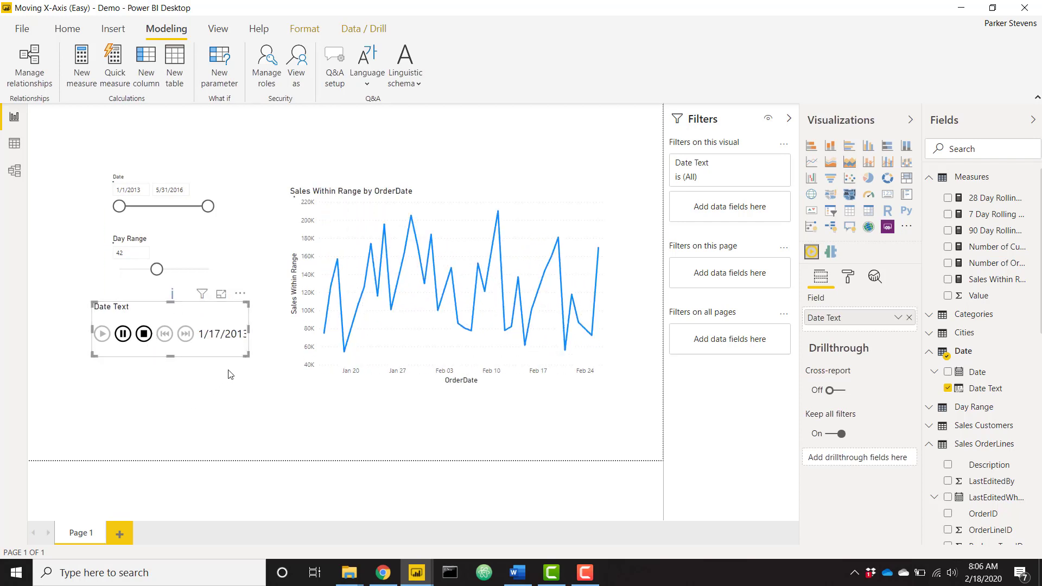
click(144, 333)
click(597, 233)
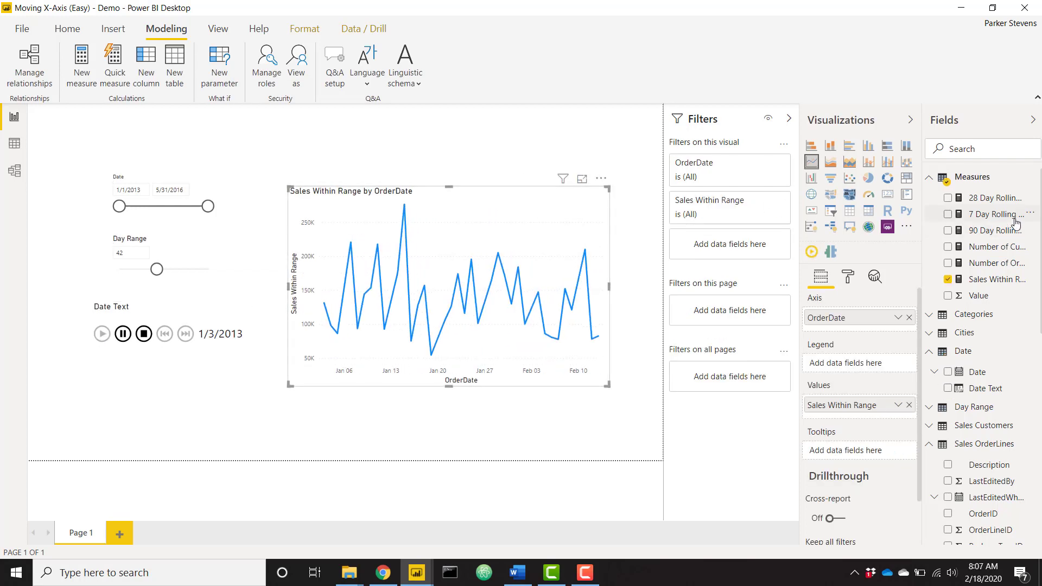
Add the 7 Day Rolling Average measure to the line chart's Values.
drag(1013, 223, 875, 419)
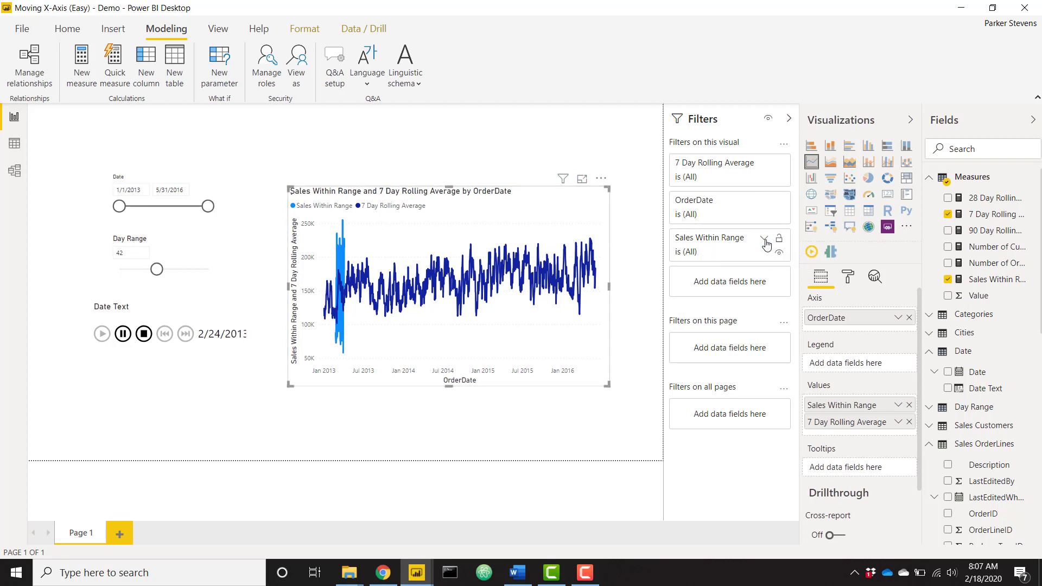
Stop the animation and turn off the Play Axis Auto Start setting.
click(144, 334)
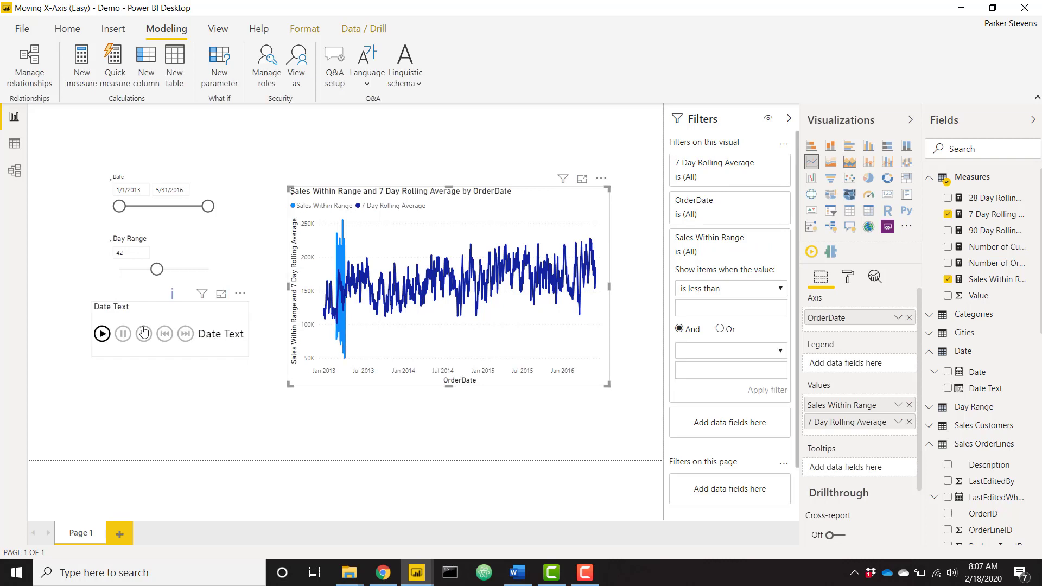
click(528, 218)
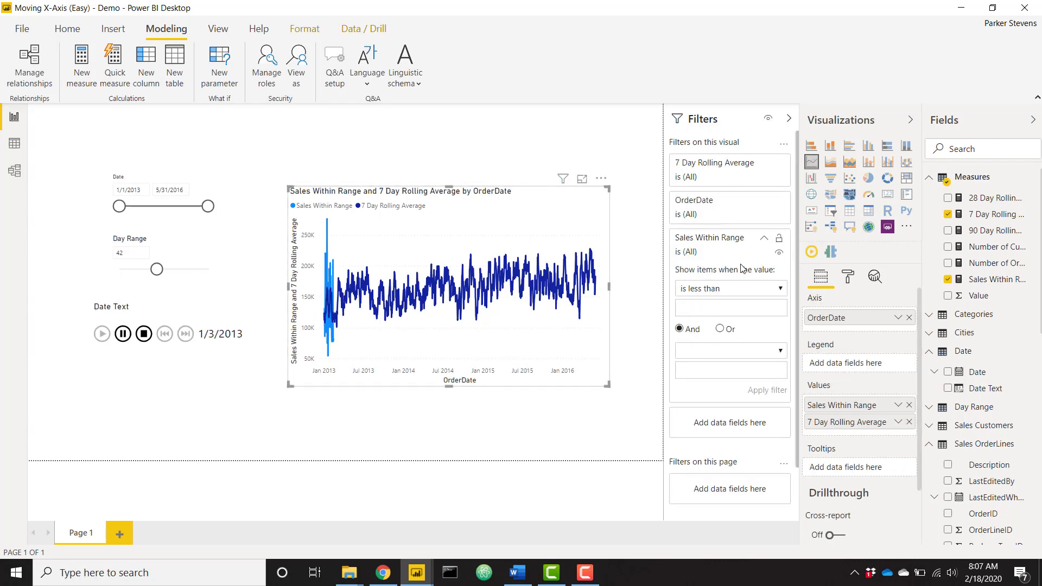
click(143, 333)
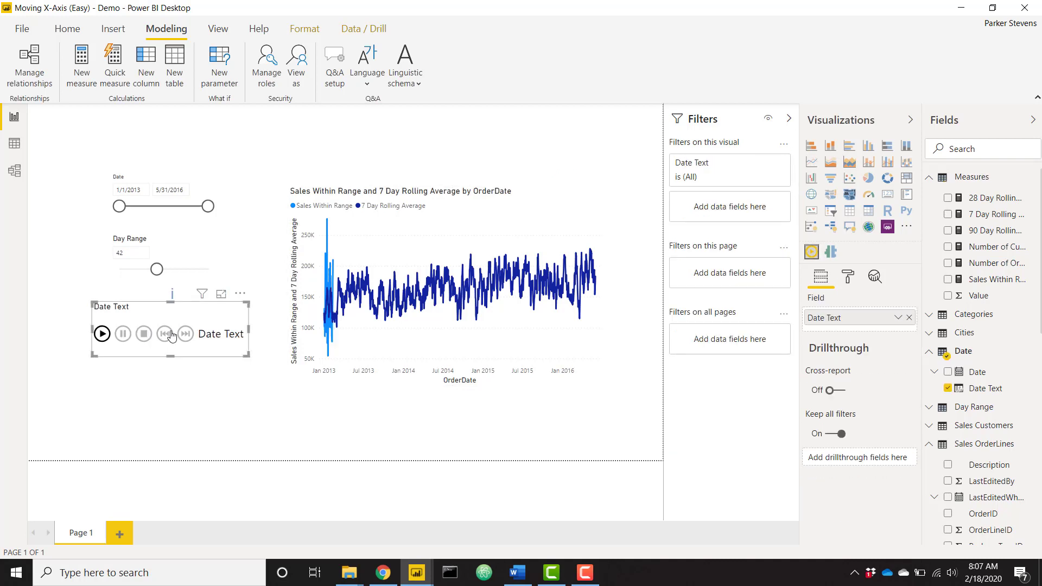
click(848, 278)
click(831, 326)
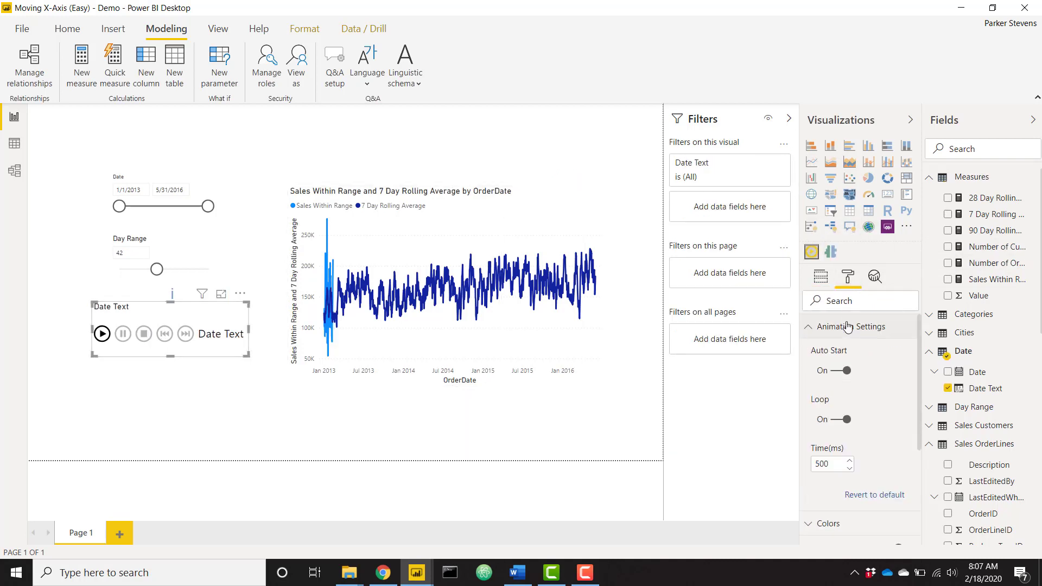
click(838, 373)
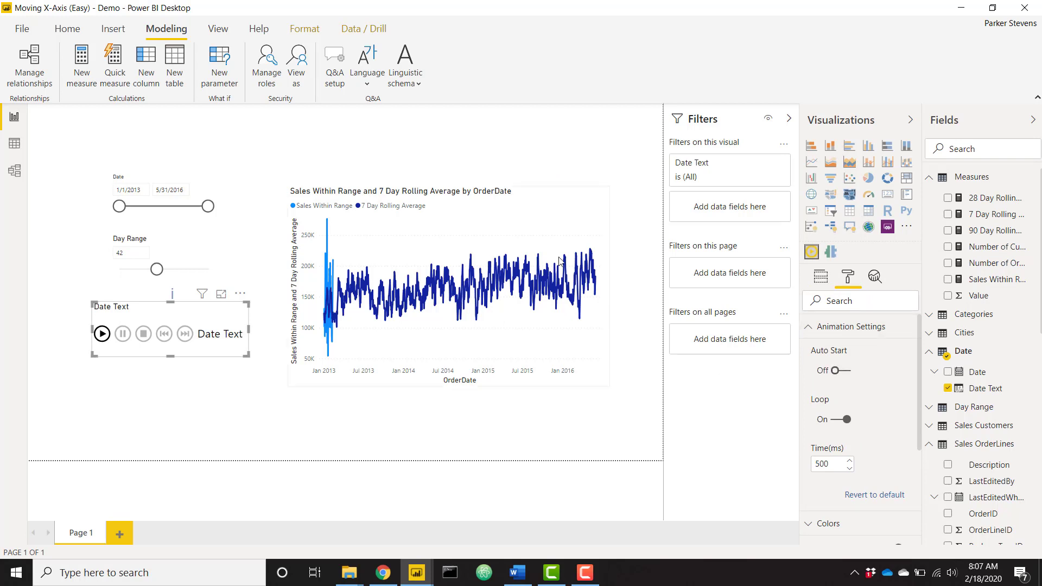
Filter the line chart to show only dates where Sales Within Range is not blank.
click(558, 218)
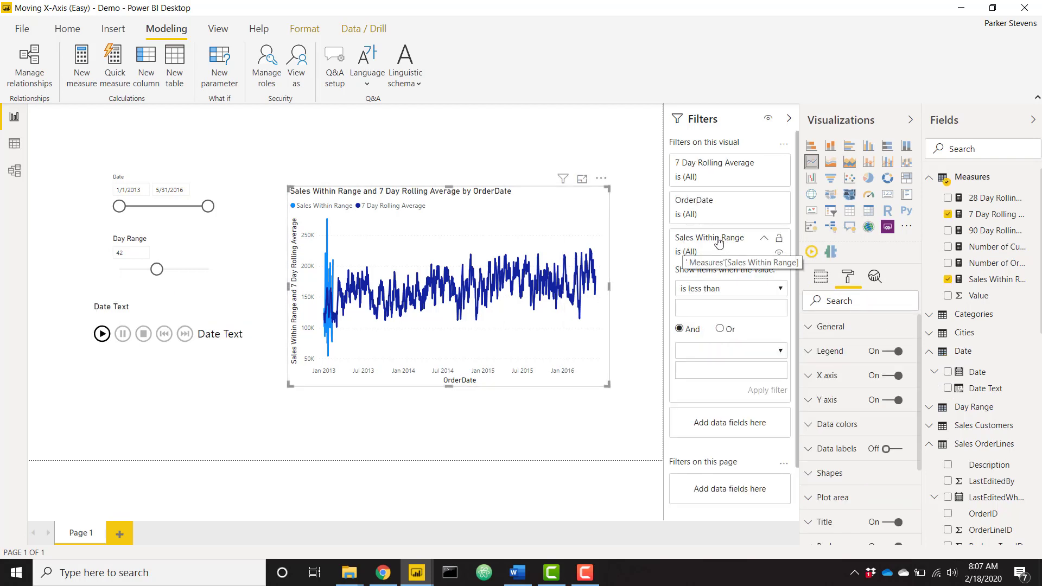
click(740, 290)
click(723, 383)
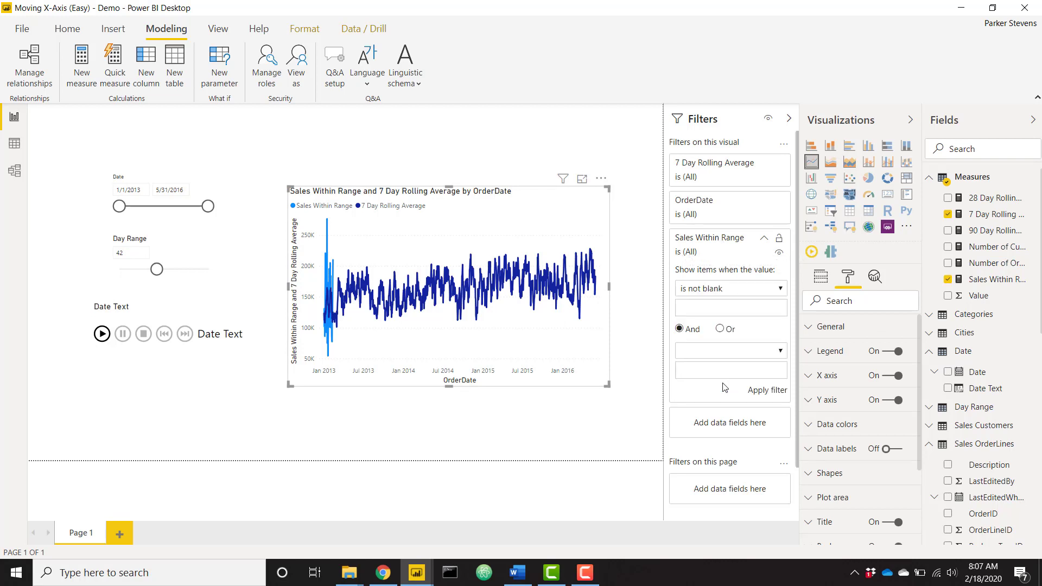
click(752, 395)
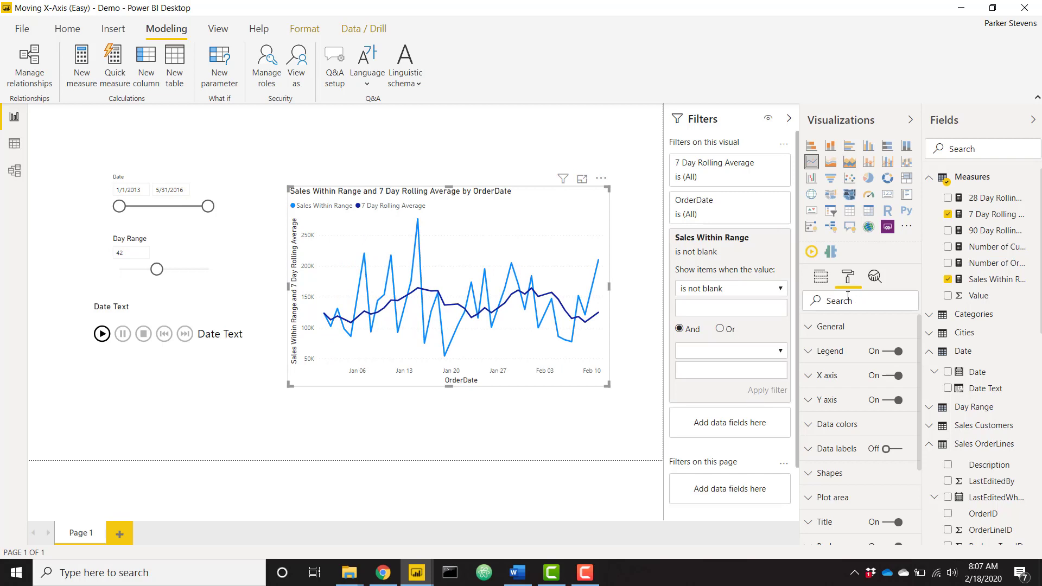
Raise the chart lines' stroke width from 4 to 5 and play the Date Text animation.
click(856, 478)
click(850, 424)
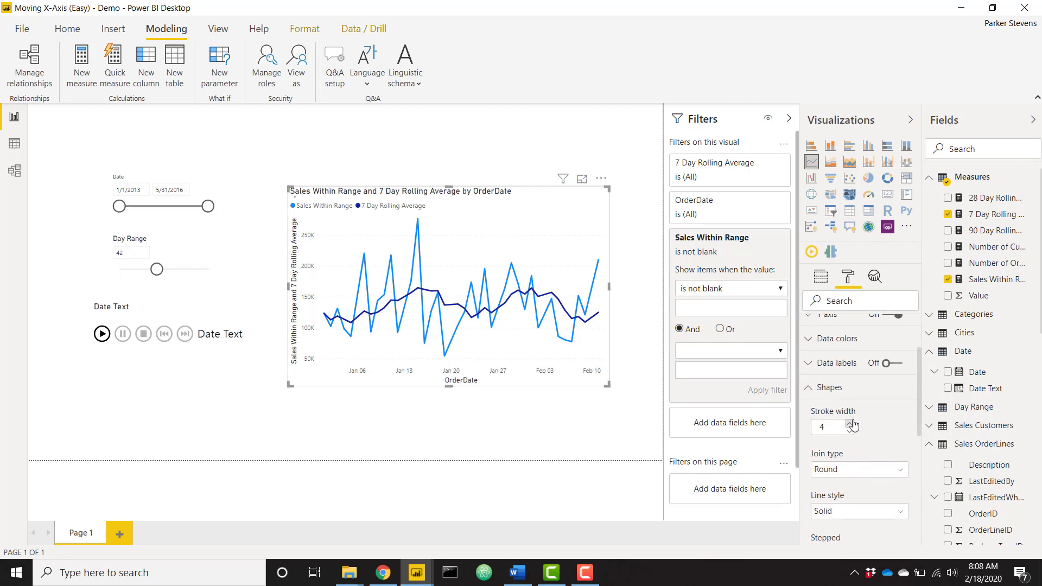
click(850, 423)
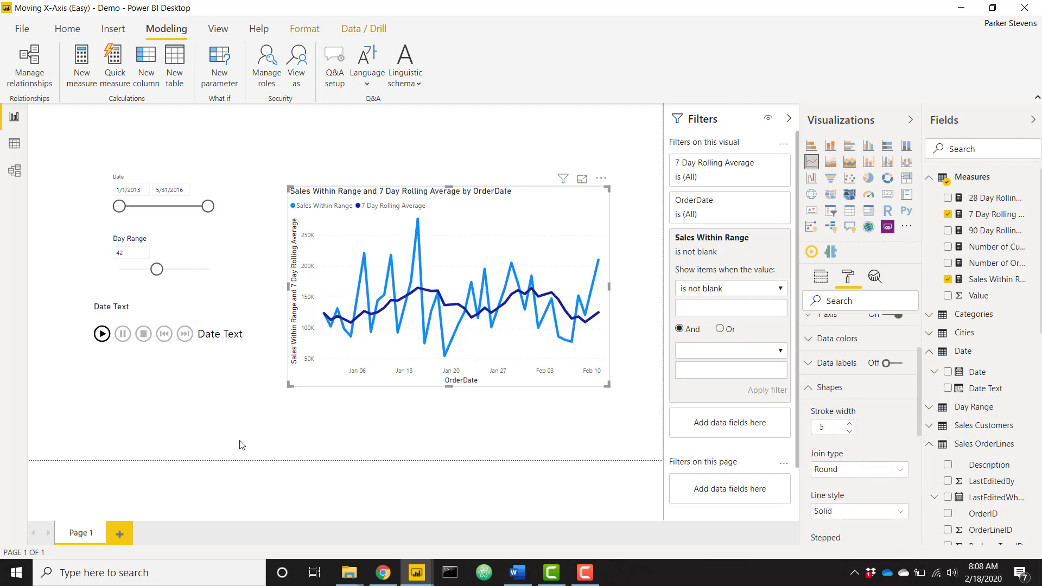
click(103, 335)
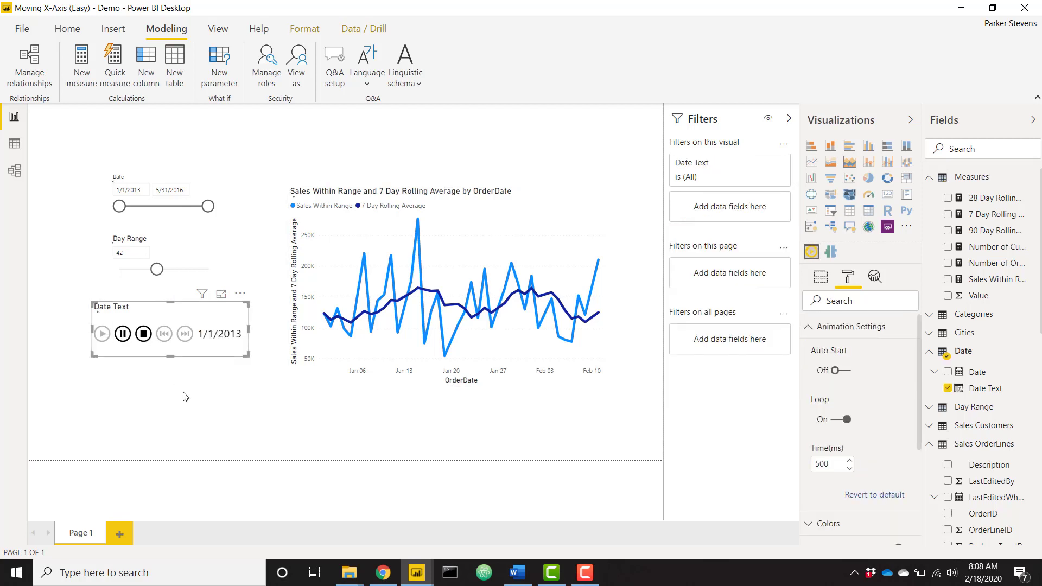